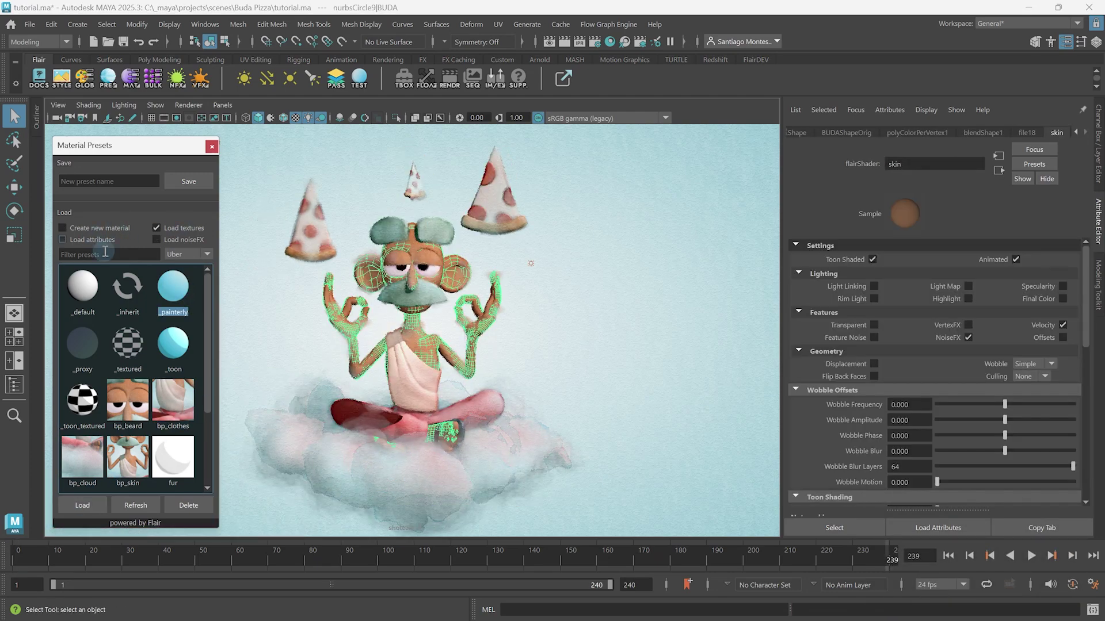
# Load the bp_cloud material preset onto the cloud under the monk without its textures.
pyautogui.click(62, 239)
pyautogui.click(174, 409)
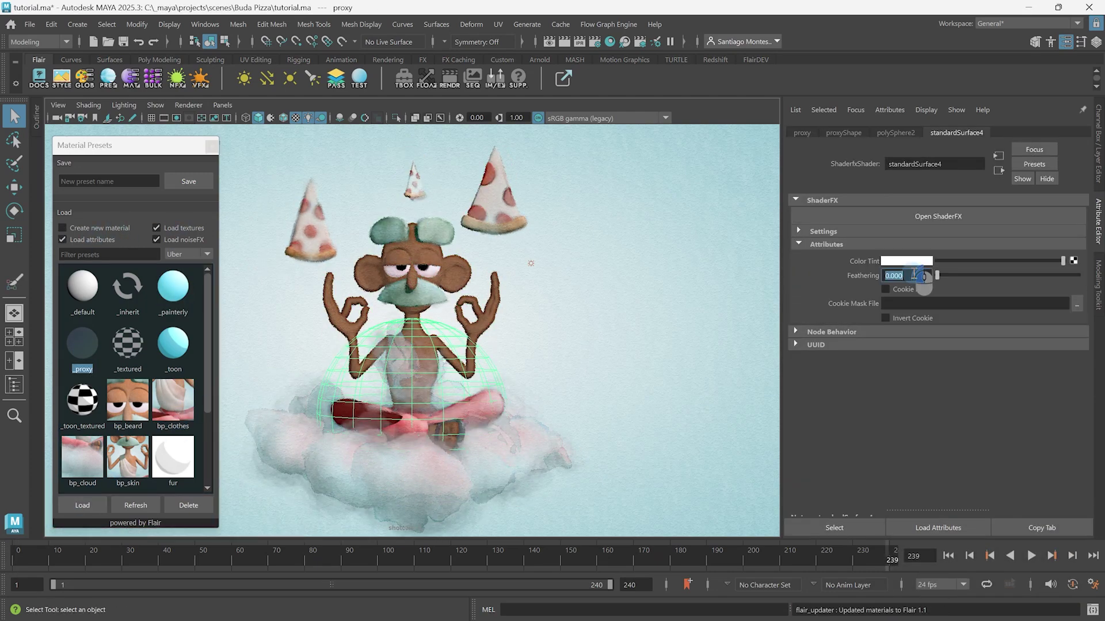
pyautogui.click(418, 496)
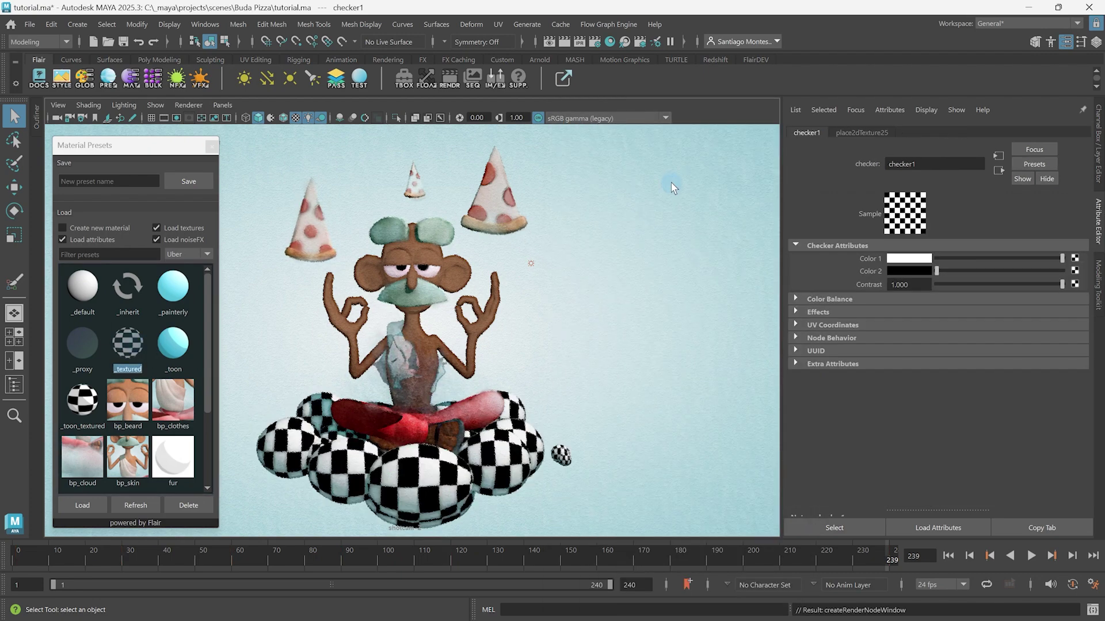
pyautogui.click(173, 228)
pyautogui.click(85, 471)
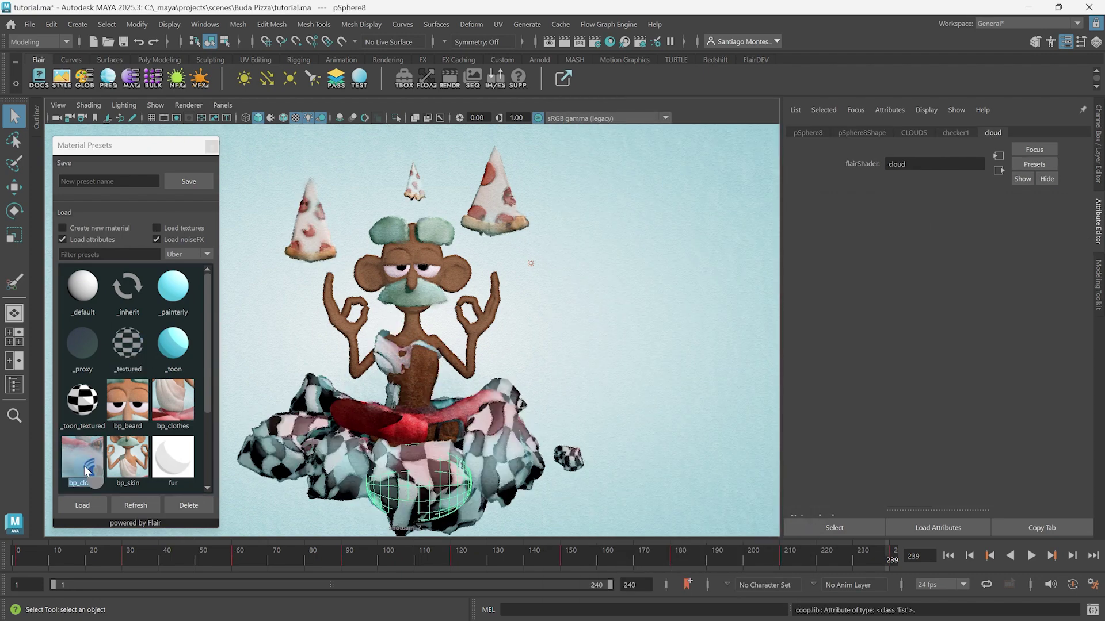
# Save the cloud material as a new preset named bp_checkered.
pyautogui.click(130, 182)
pyautogui.write('bp_checke')
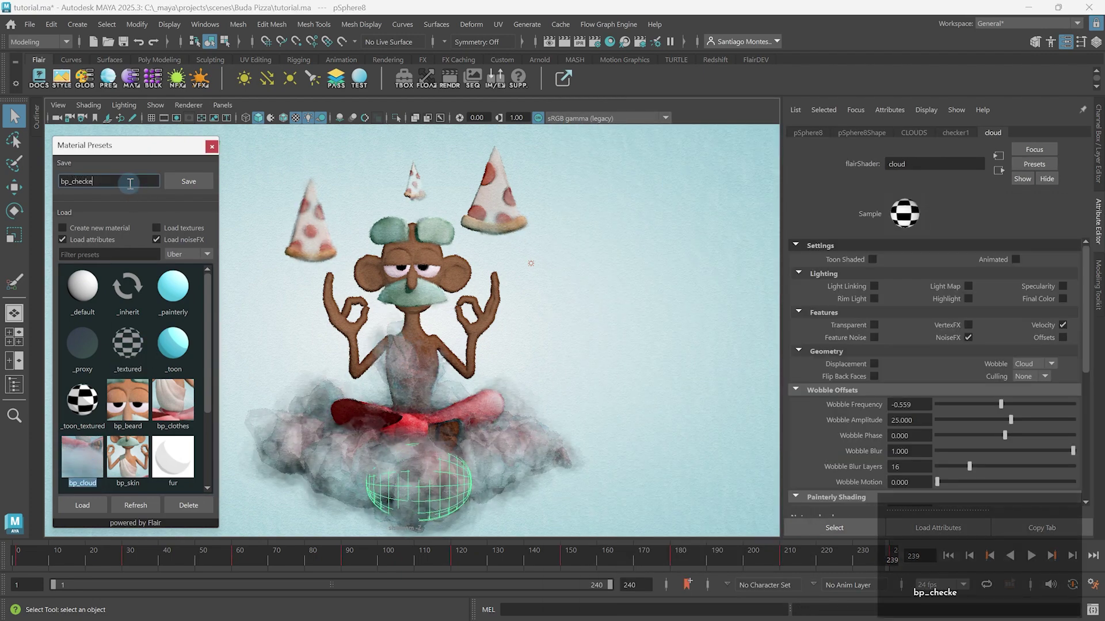
pyautogui.write('red')
pyautogui.press('Return')
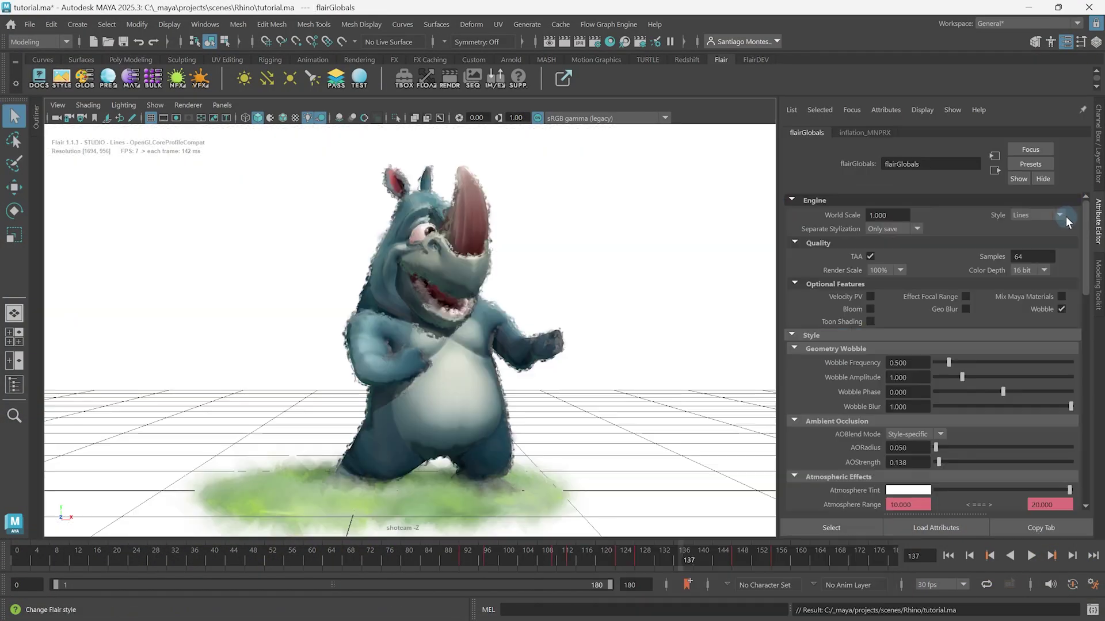
# Switch the rhino scene's stylization style from Lines to Warp.
pyautogui.click(1063, 216)
pyautogui.click(1048, 289)
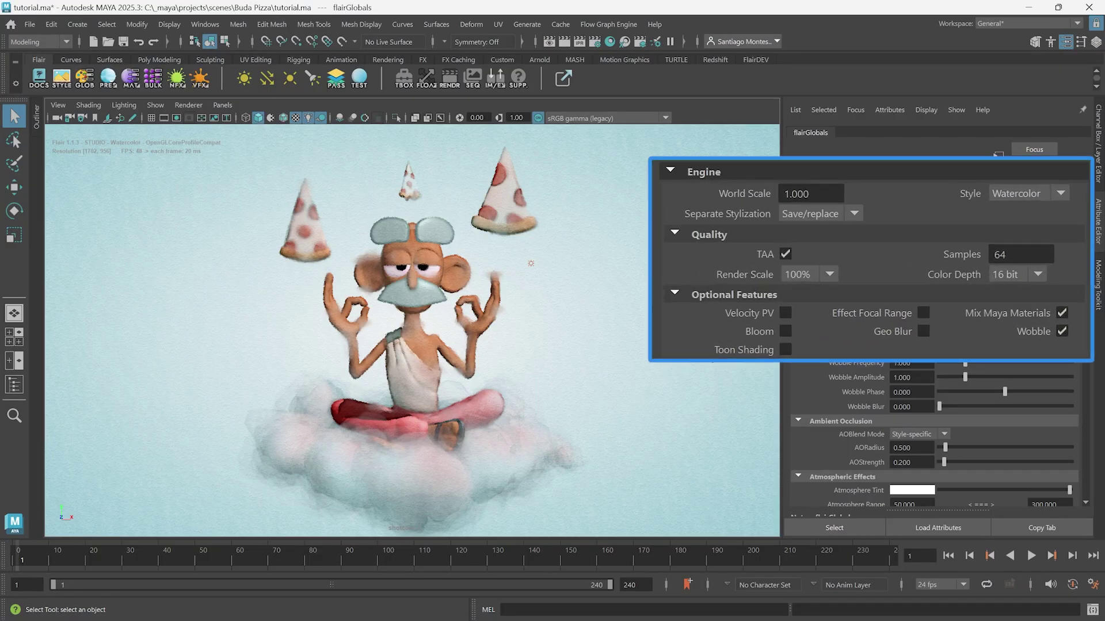
# Compare the render with Mix Maya Materials off, keep it on, inspect the glasses, and play the animation.
pyautogui.click(996, 310)
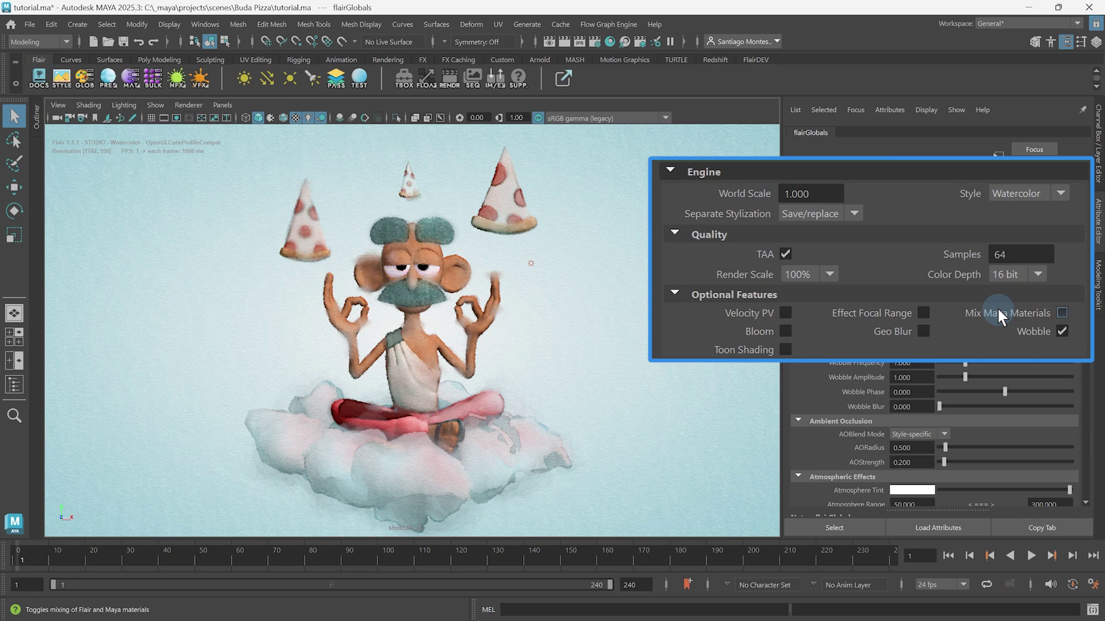
pyautogui.click(997, 309)
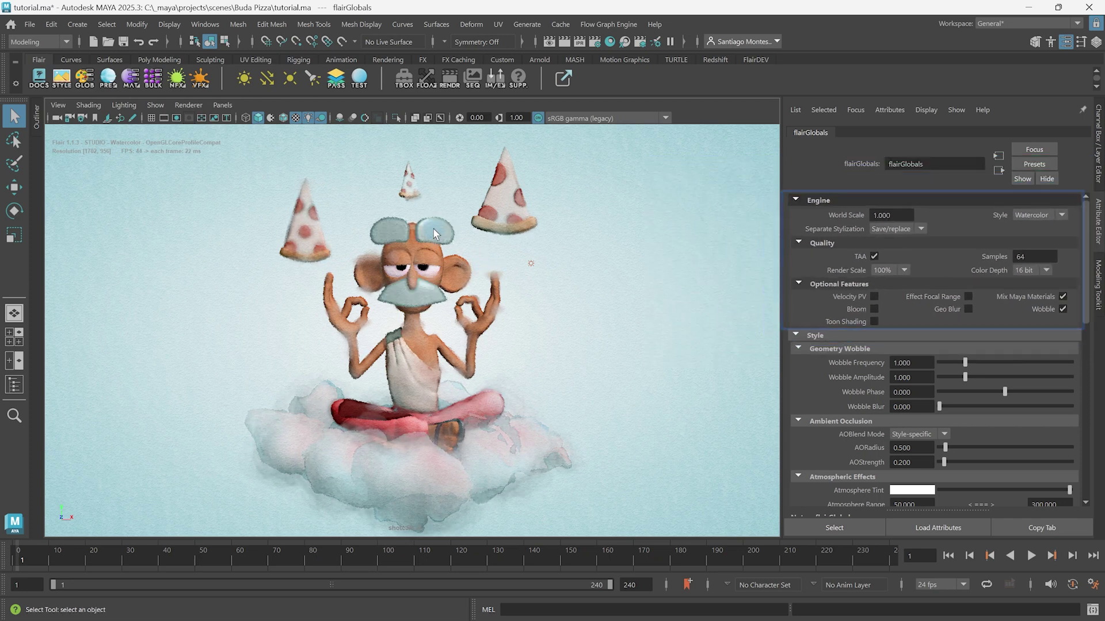
pyautogui.click(433, 232)
pyautogui.click(583, 358)
pyautogui.hotkey('alt', 'v')
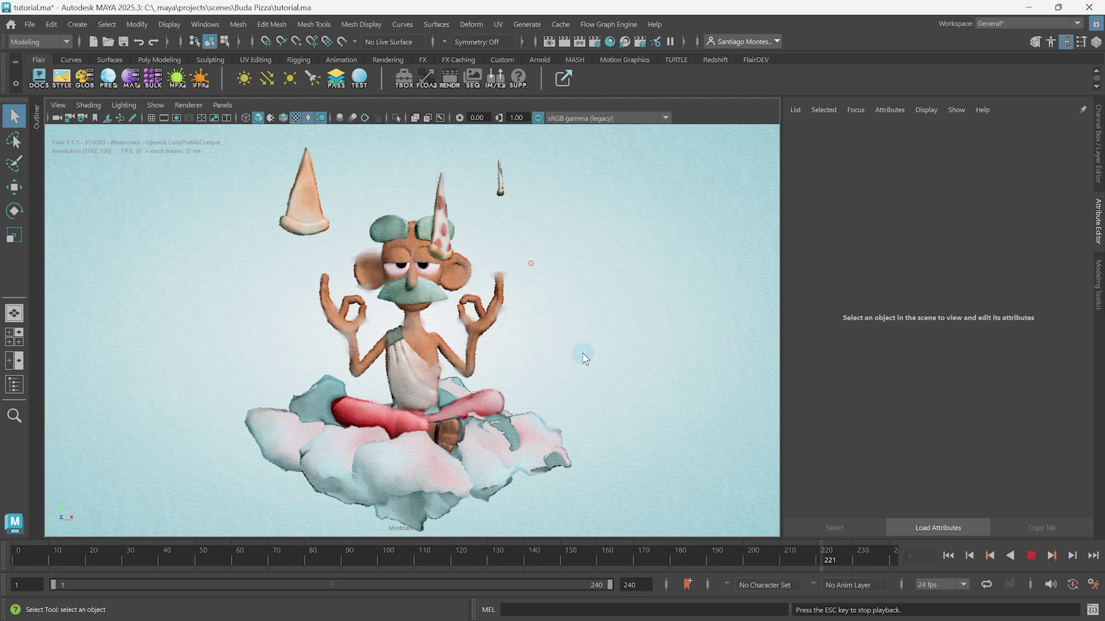
# Stop playback, bring up the presets from the PRES shelf, and load the _sketch style on the crane.
pyautogui.hotkey('alt', 'v')
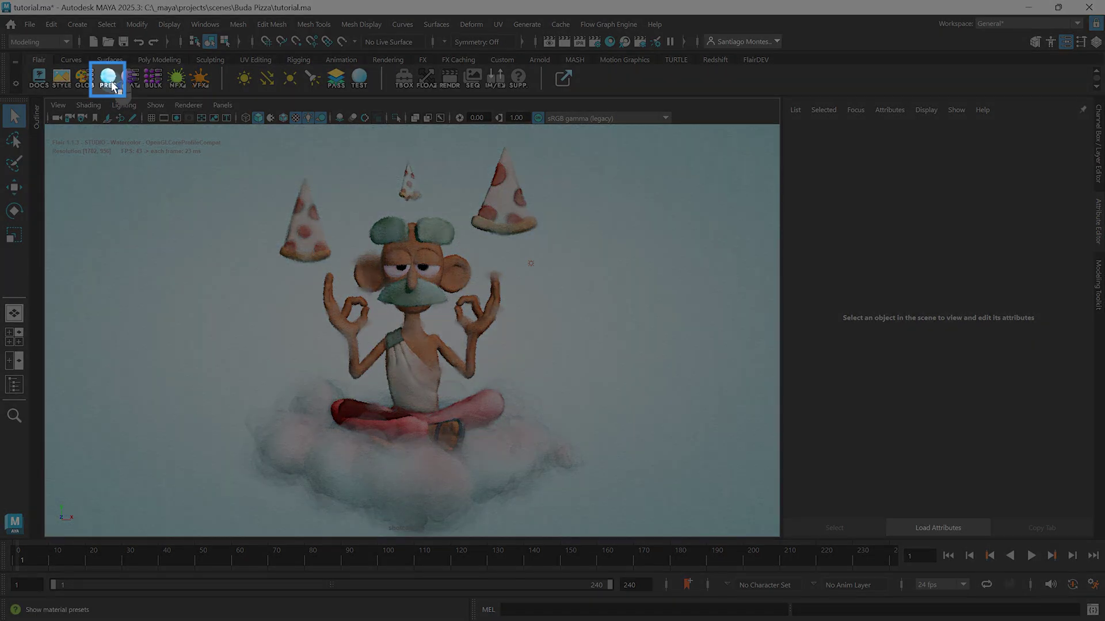
pyautogui.click(113, 86)
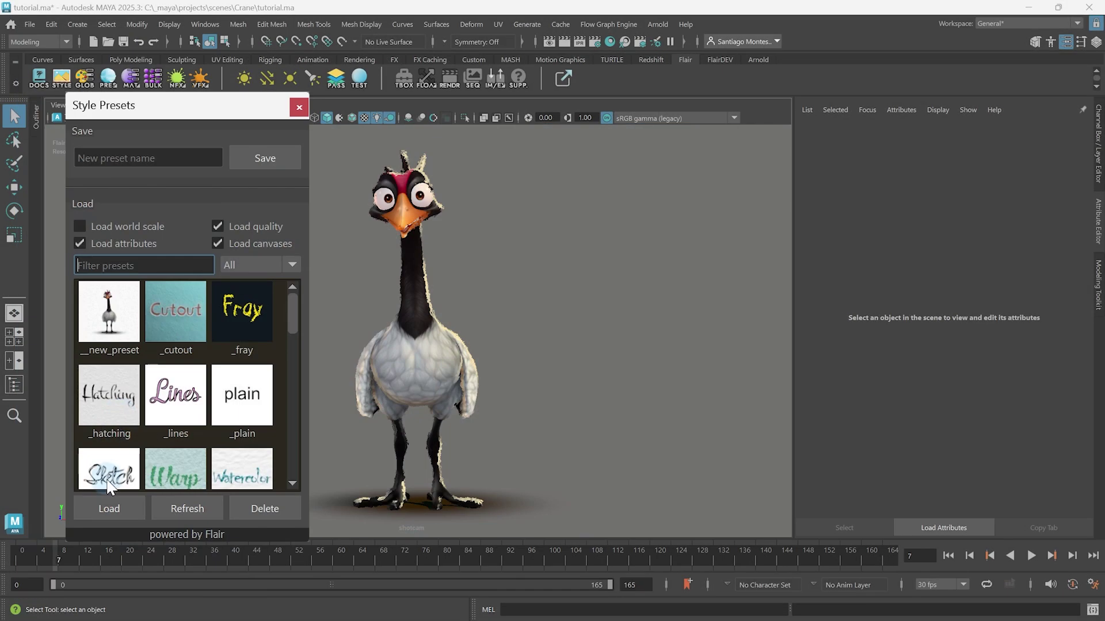
pyautogui.doubleClick(111, 482)
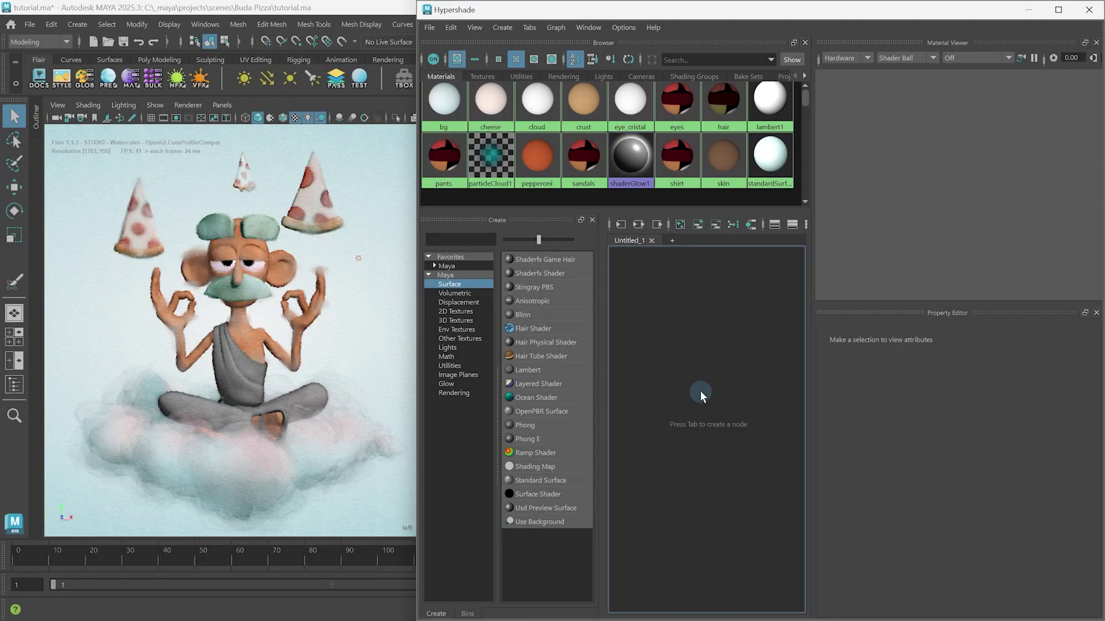
# Assign a new Flair shader to the cloud with Diffuse Factor 1.000 and a light blue albedo.
pyautogui.click(565, 328)
pyautogui.moveTo(703, 287); pyautogui.dragTo(294, 391, button='middle')
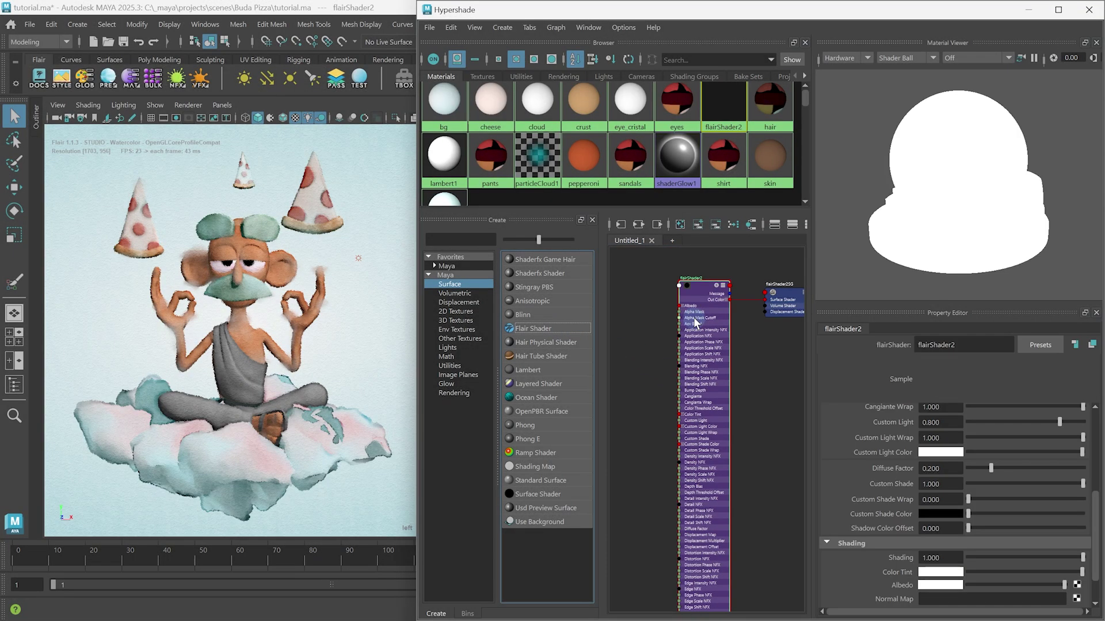
pyautogui.moveTo(991, 468); pyautogui.dragTo(1083, 467)
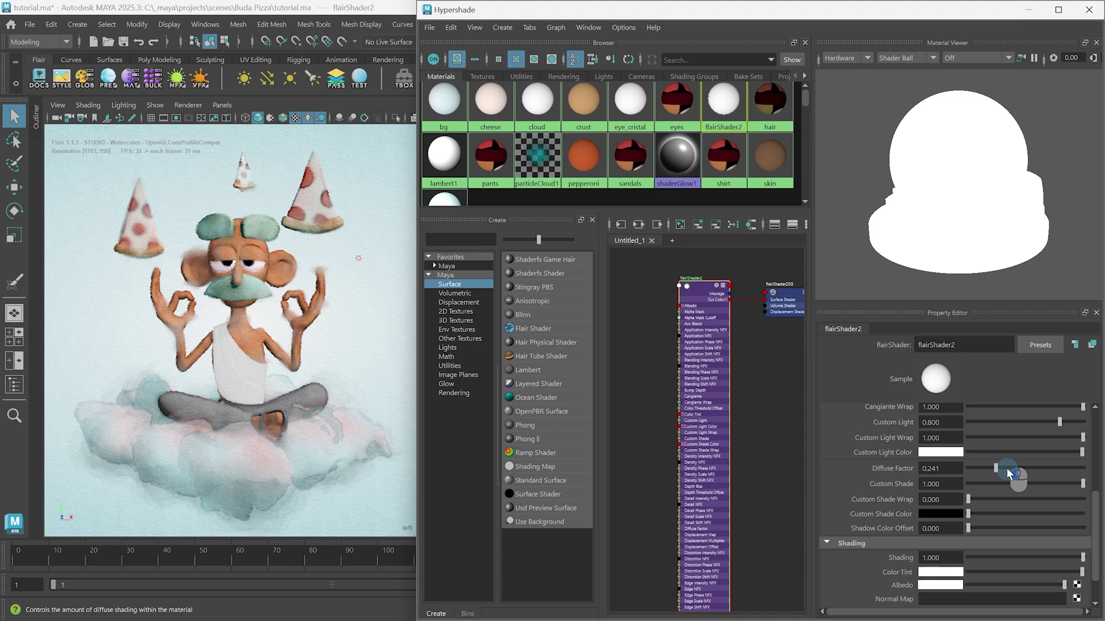
pyautogui.click(942, 585)
pyautogui.click(1022, 564)
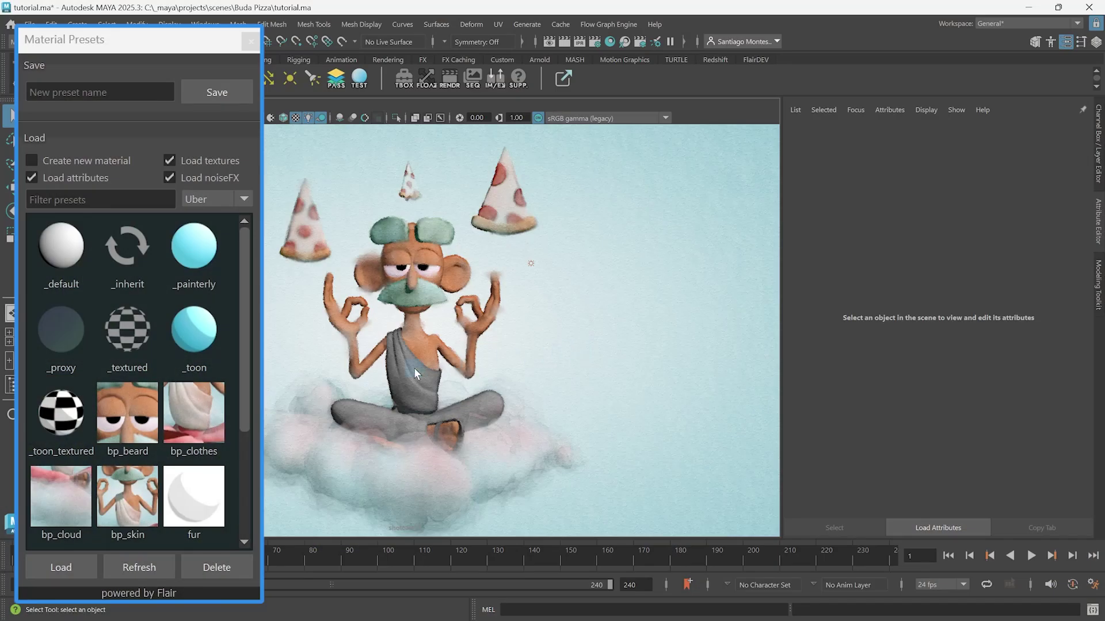
# Load the bp_clothes material preset onto the monk's robe.
pyautogui.click(398, 372)
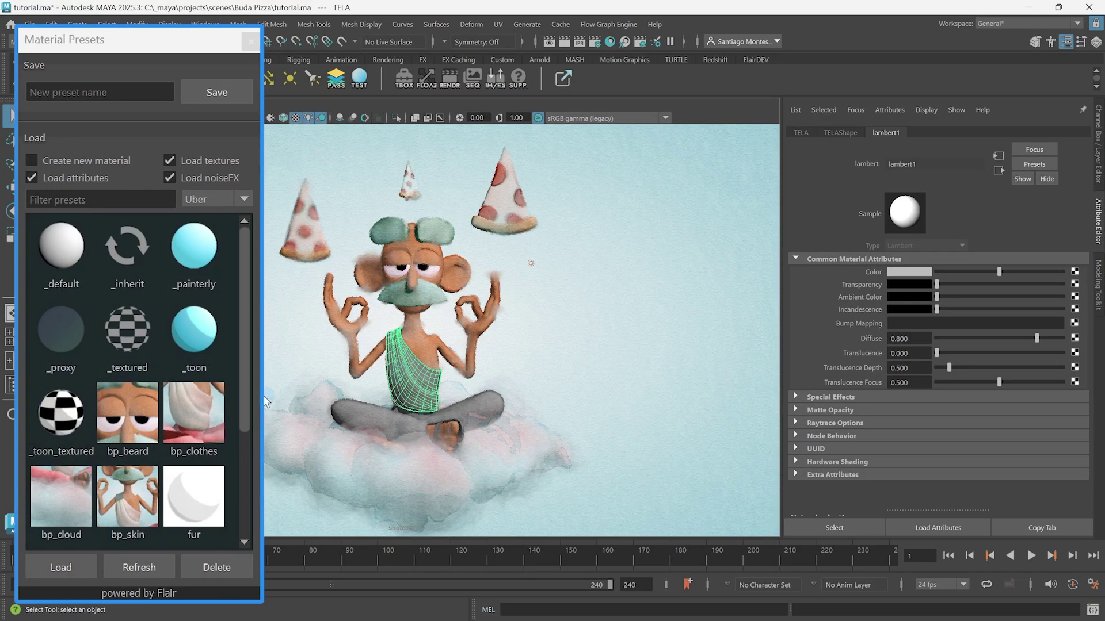
pyautogui.click(195, 429)
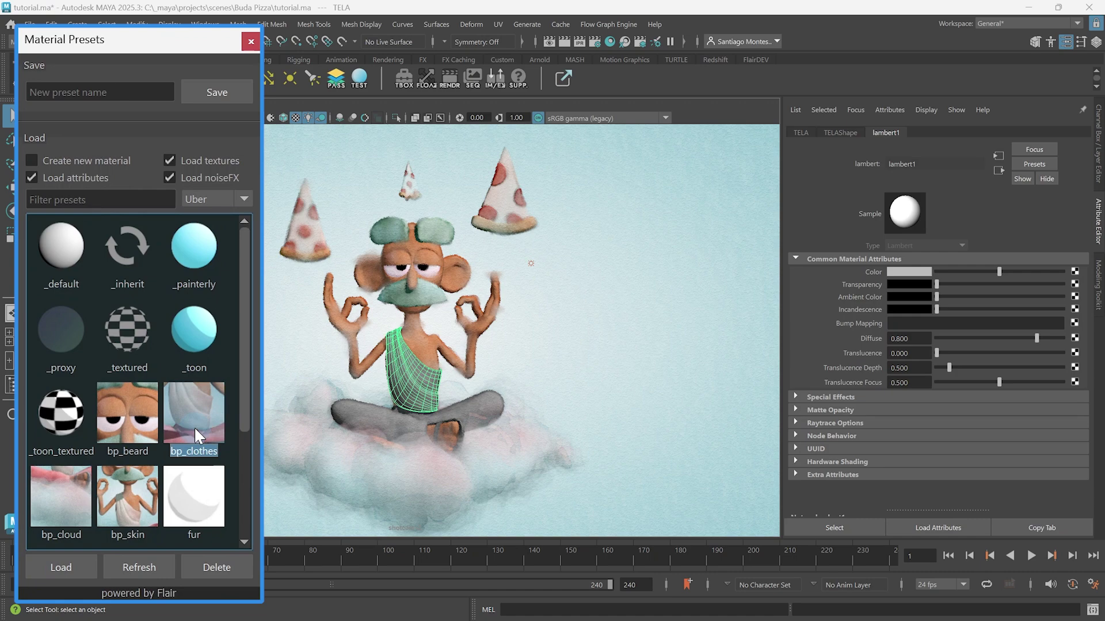
pyautogui.click(62, 565)
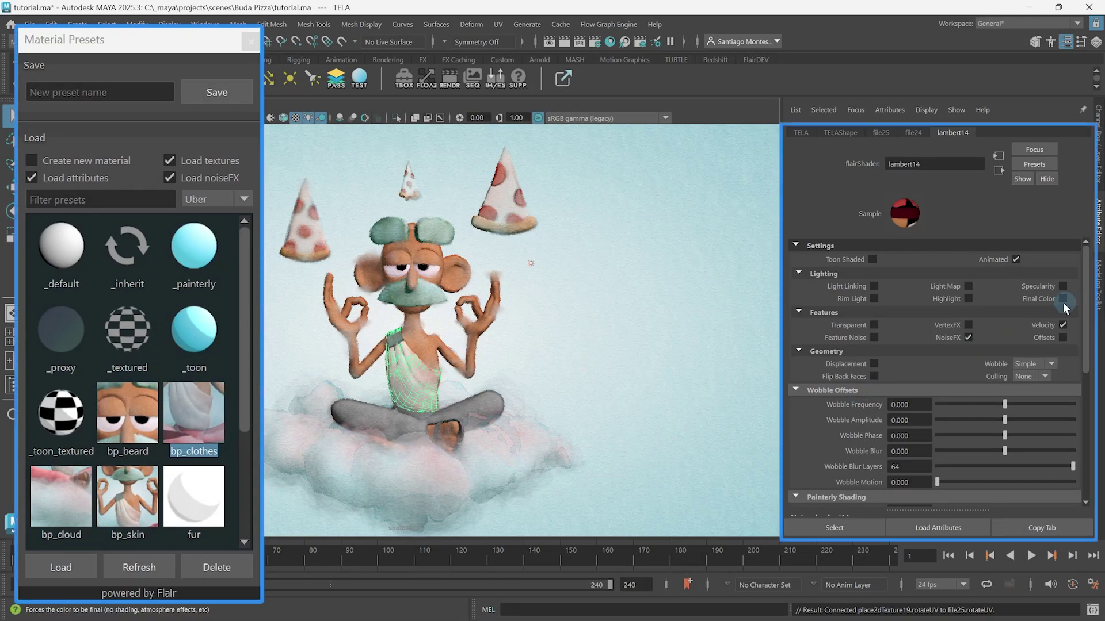
pyautogui.moveTo(1086, 278)
pyautogui.mouseDown()
pyautogui.moveTo(1086, 345)
pyautogui.moveTo(1071, 249)
pyautogui.mouseUp()
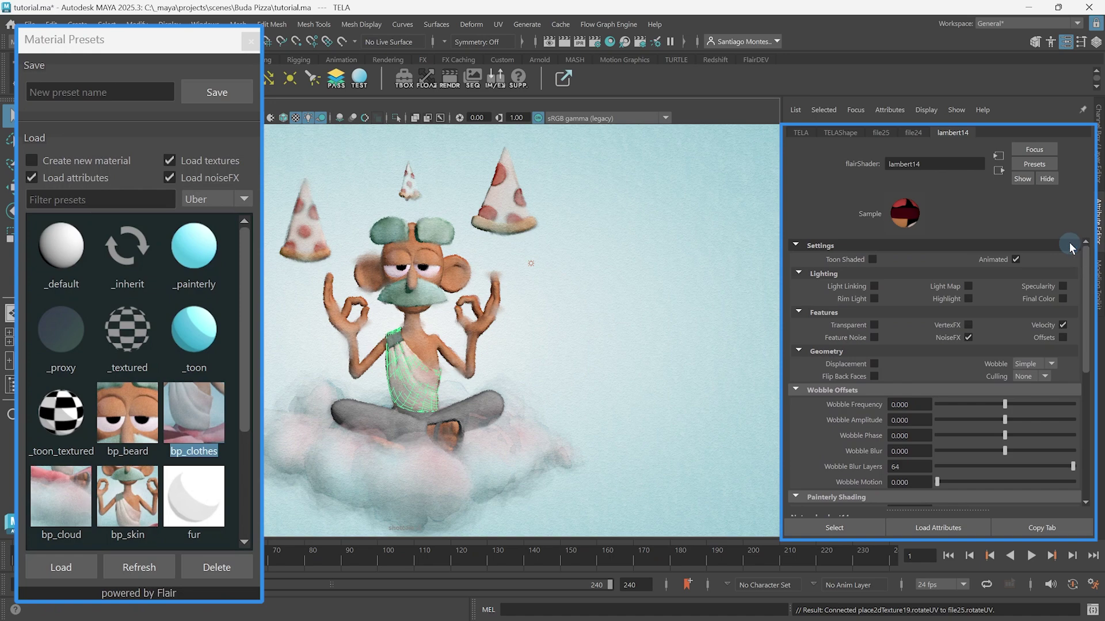
# Apply bp_clothes to the monk's pants and belt, then clear the selection.
pyautogui.click(347, 405)
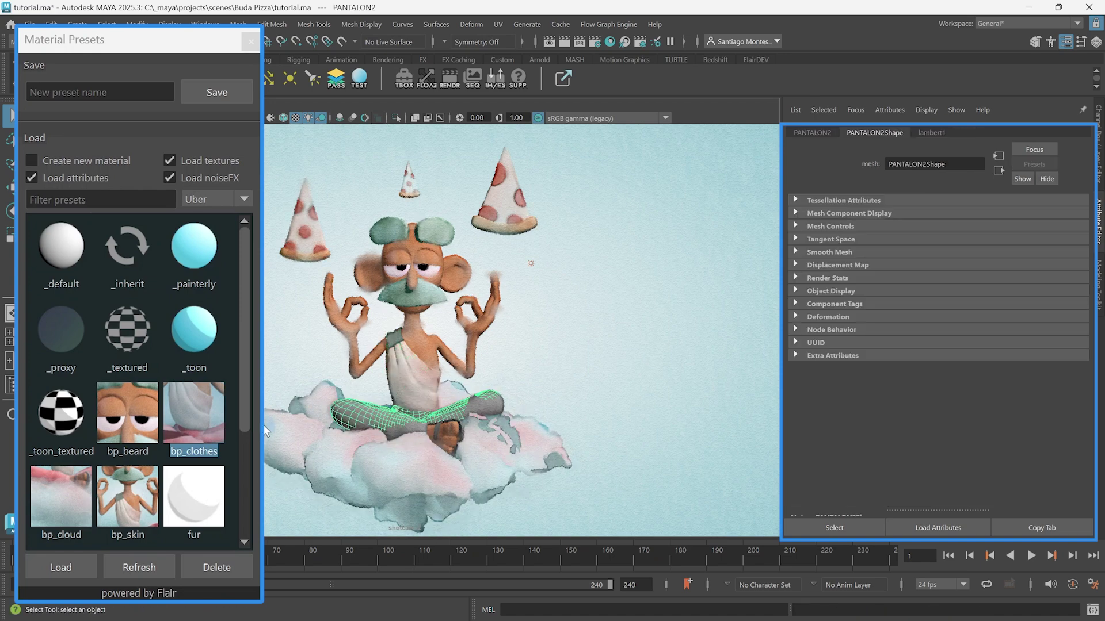
pyautogui.moveTo(185, 406); pyautogui.dragTo(461, 424)
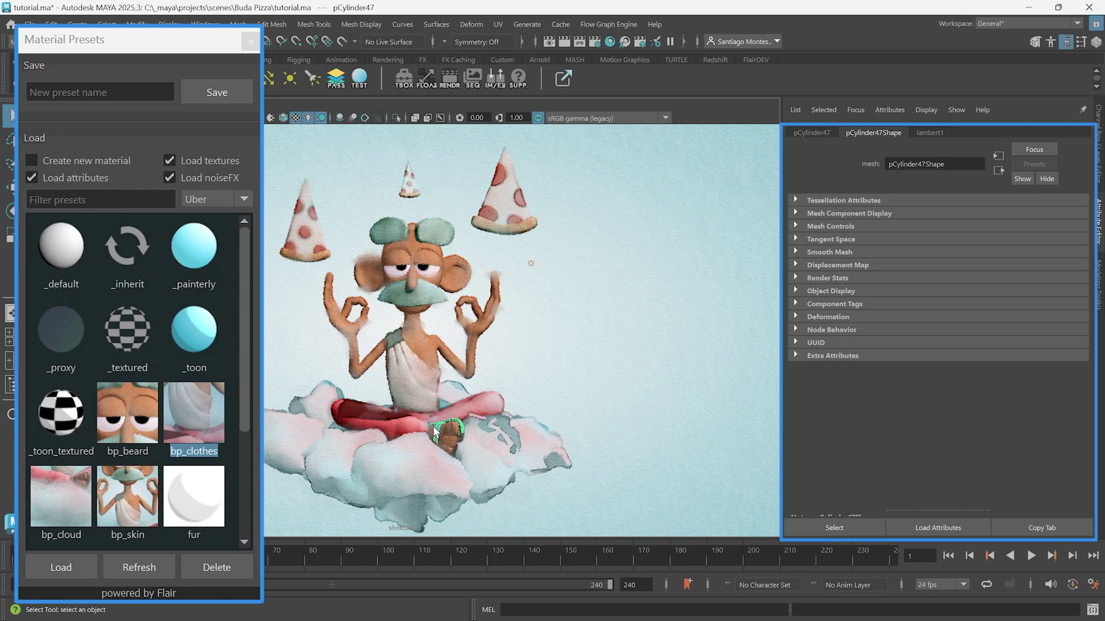
pyautogui.moveTo(186, 419); pyautogui.dragTo(599, 390)
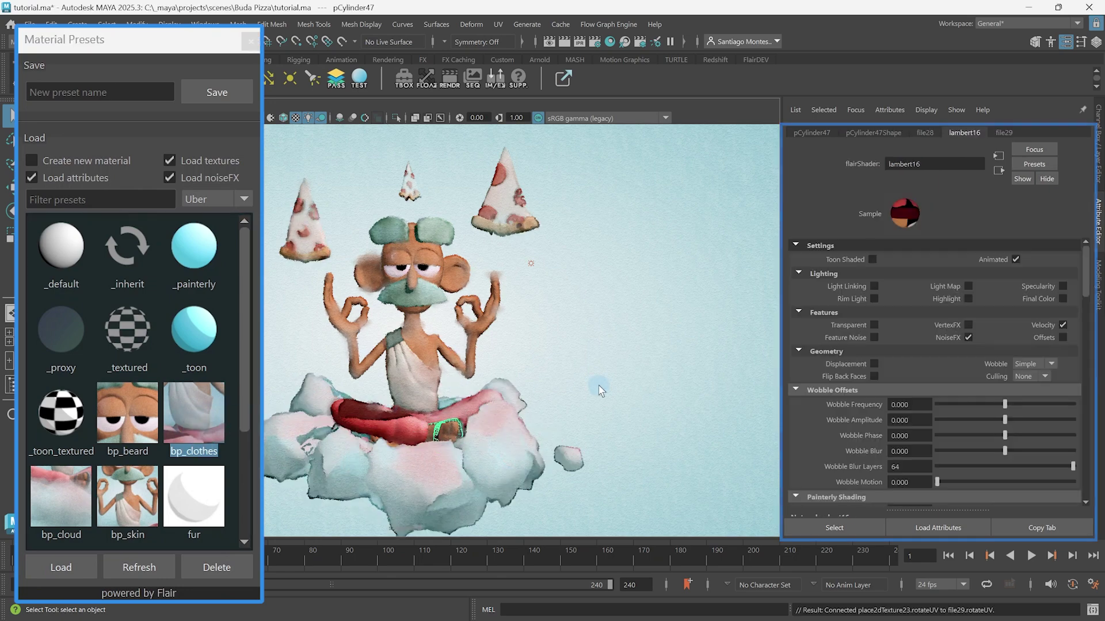
pyautogui.click(599, 389)
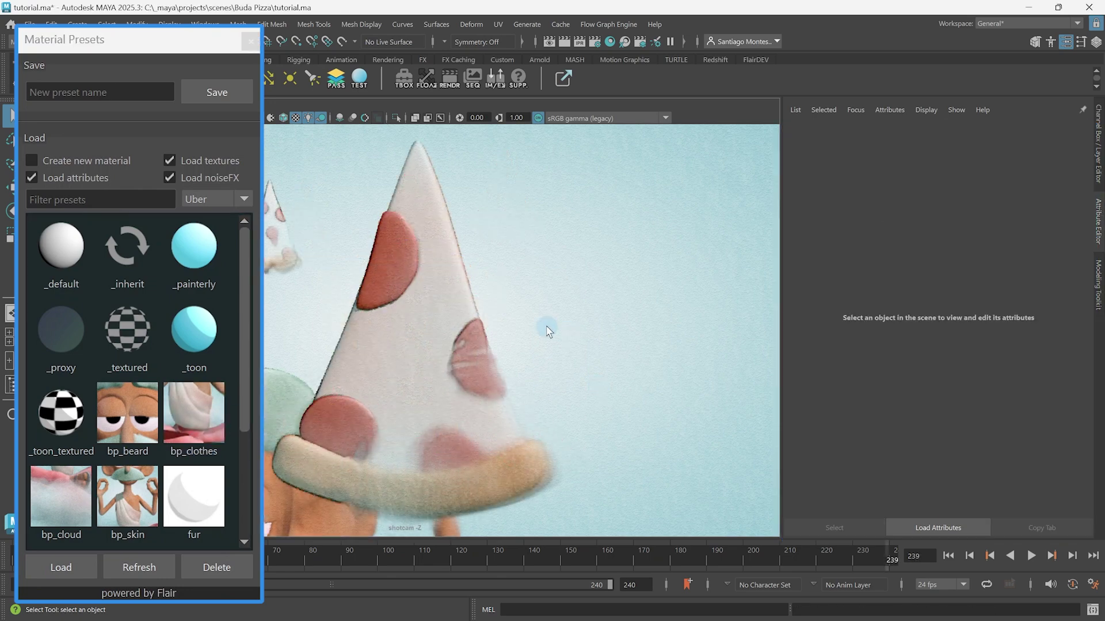
# Select the hat's pepperoni faces, try the _painterly preset on them, then undo it.
pyautogui.moveTo(395, 270); pyautogui.dragTo(389, 263, button='right')
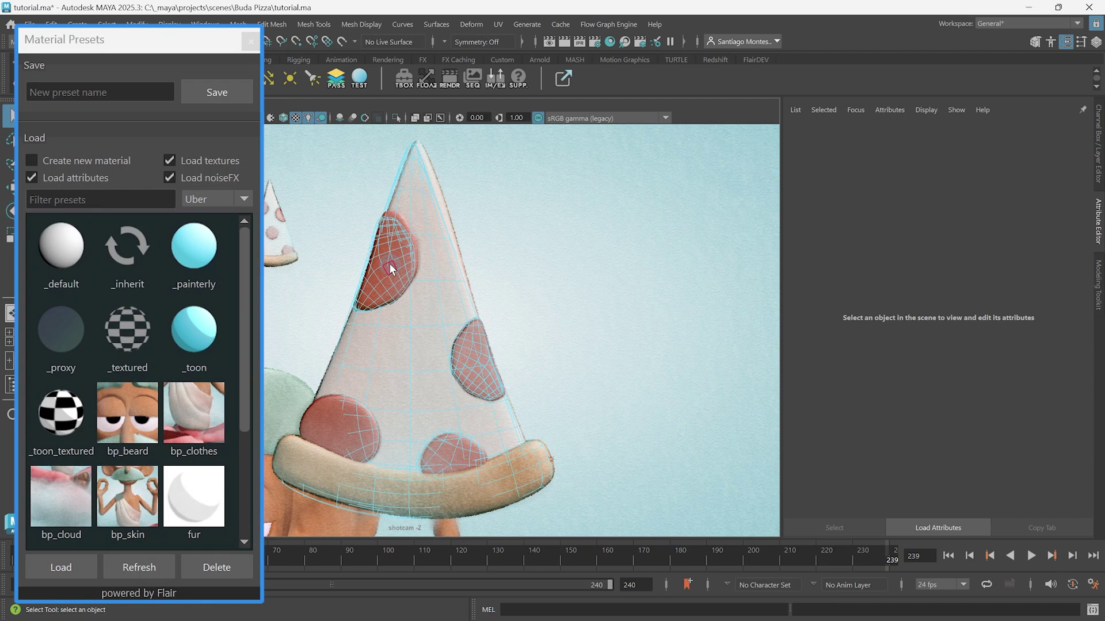
pyautogui.press('>')
pyautogui.press('>')
pyautogui.press('>')
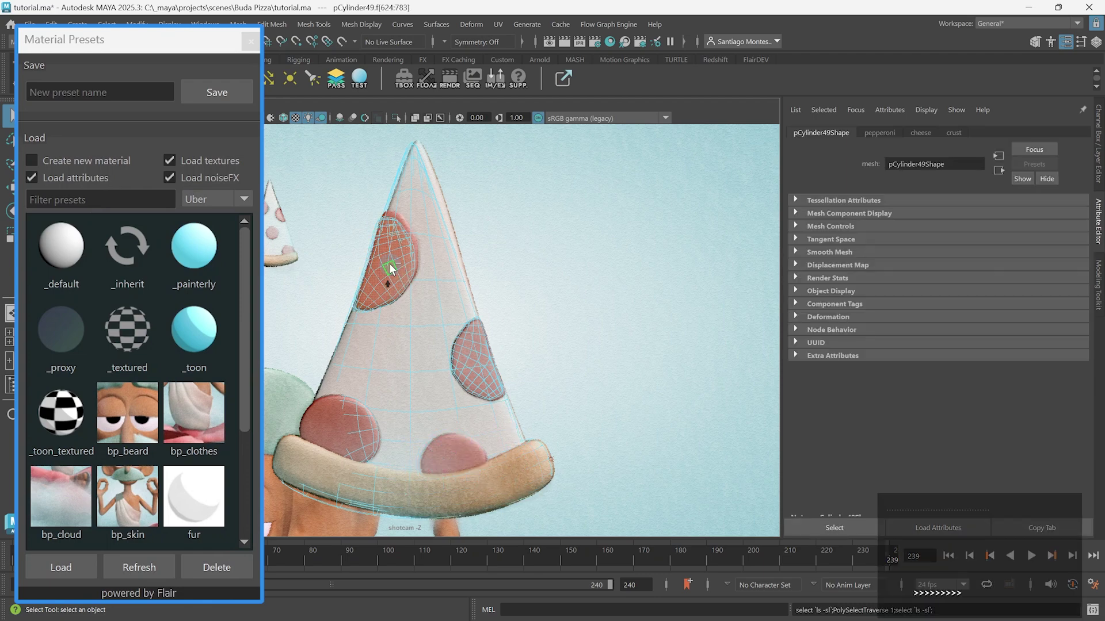
pyautogui.doubleClick(207, 254)
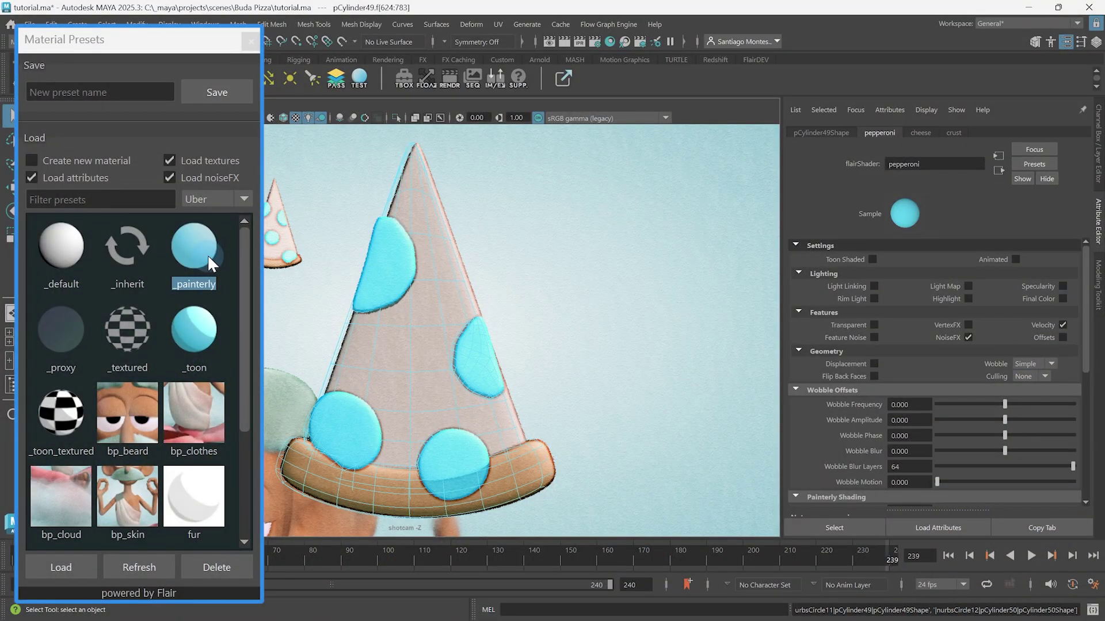
pyautogui.moveTo(207, 254); pyautogui.dragTo(394, 284)
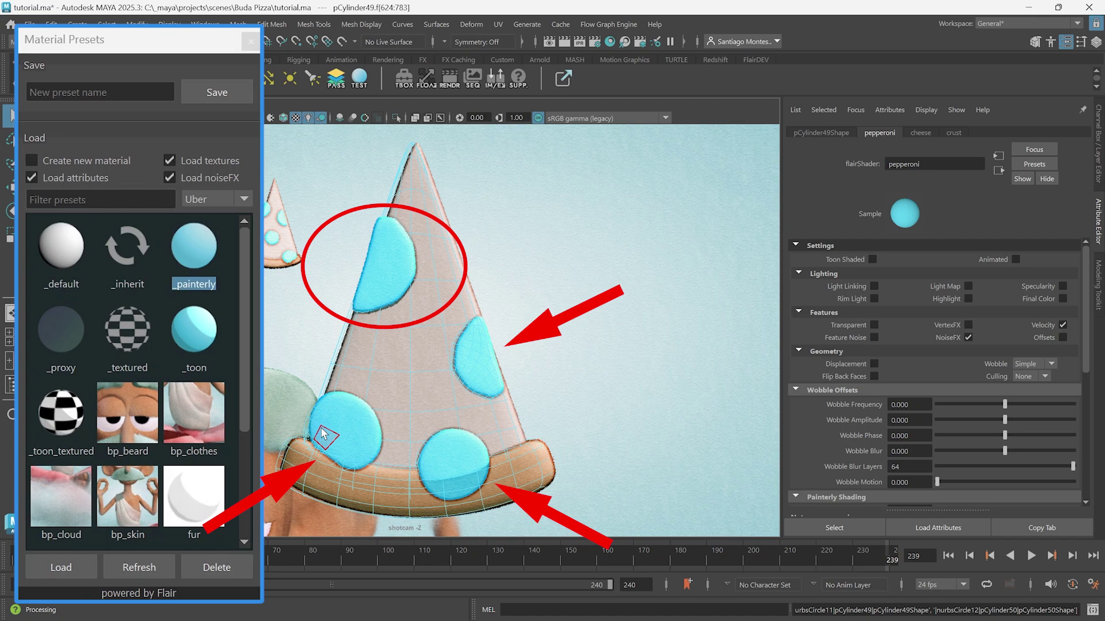
pyautogui.hotkey('ctrl', 'z')
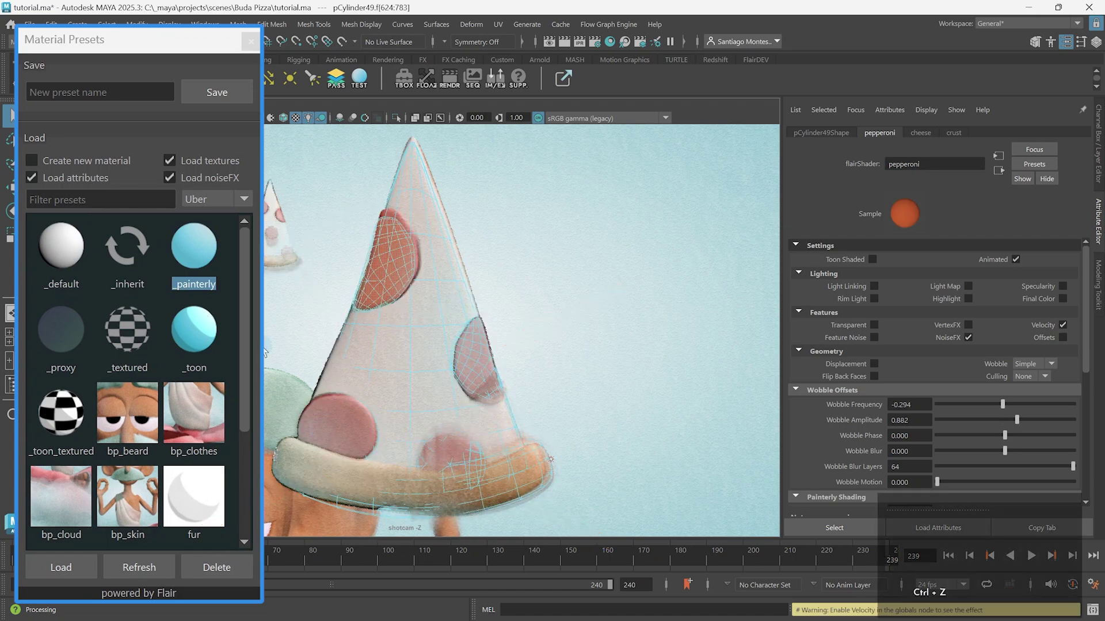
# Load _painterly onto the pepperoni as a separate new material, pepperoni1, with Create new material enabled.
pyautogui.click(111, 162)
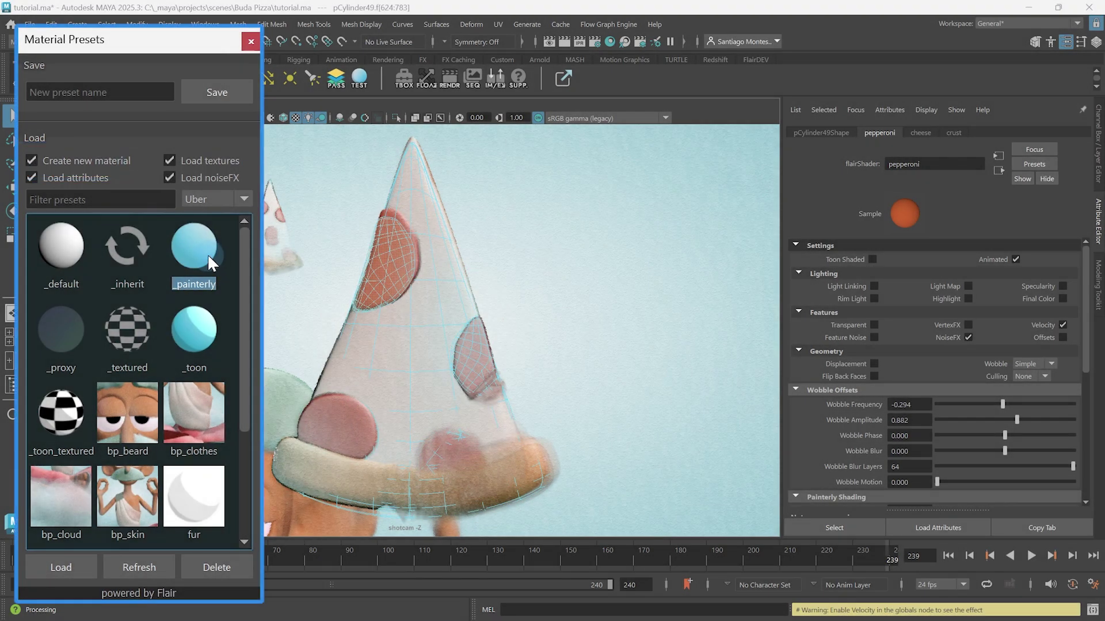
pyautogui.doubleClick(208, 254)
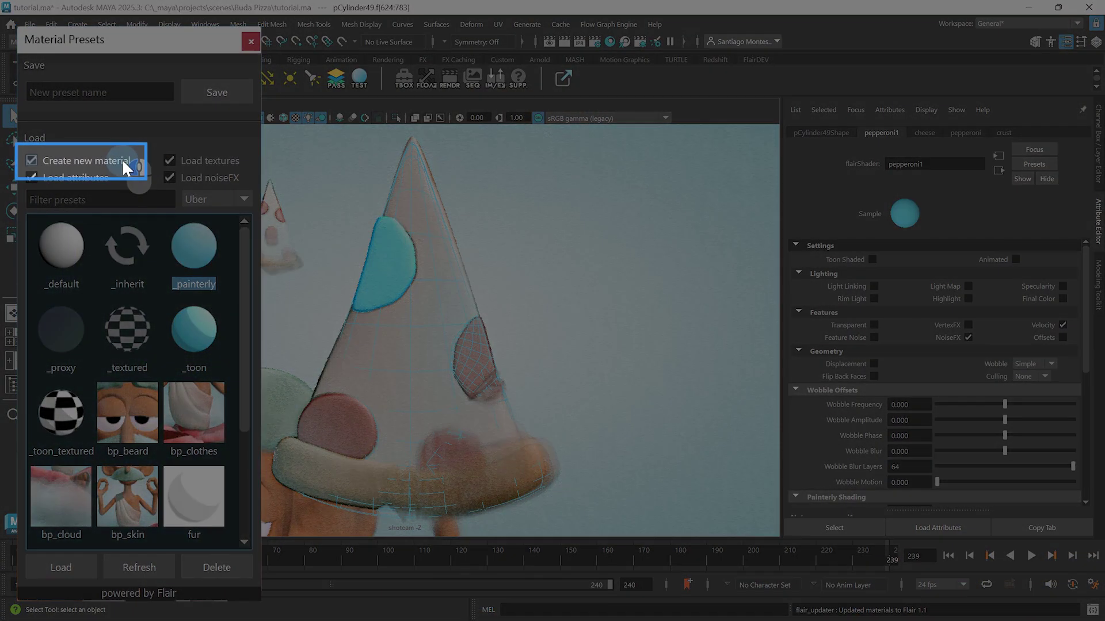
pyautogui.click(122, 160)
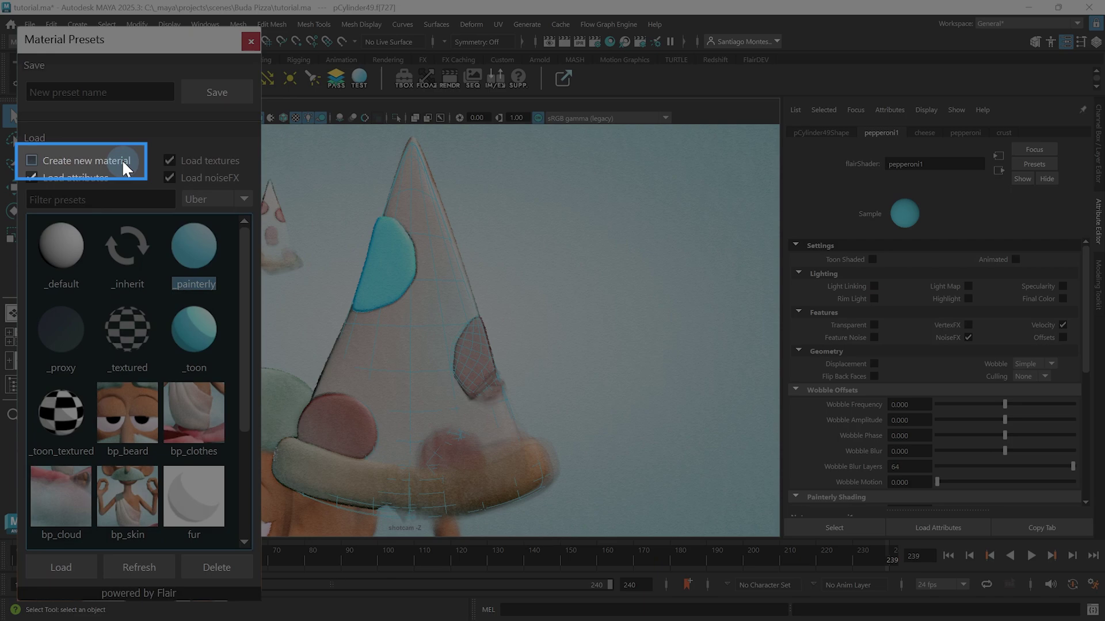
# Try the skin_toon_1 and skin_toon_2 presets in place on the current material.
pyautogui.scroll(-3, 168, 333)
pyautogui.doubleClick(148, 411)
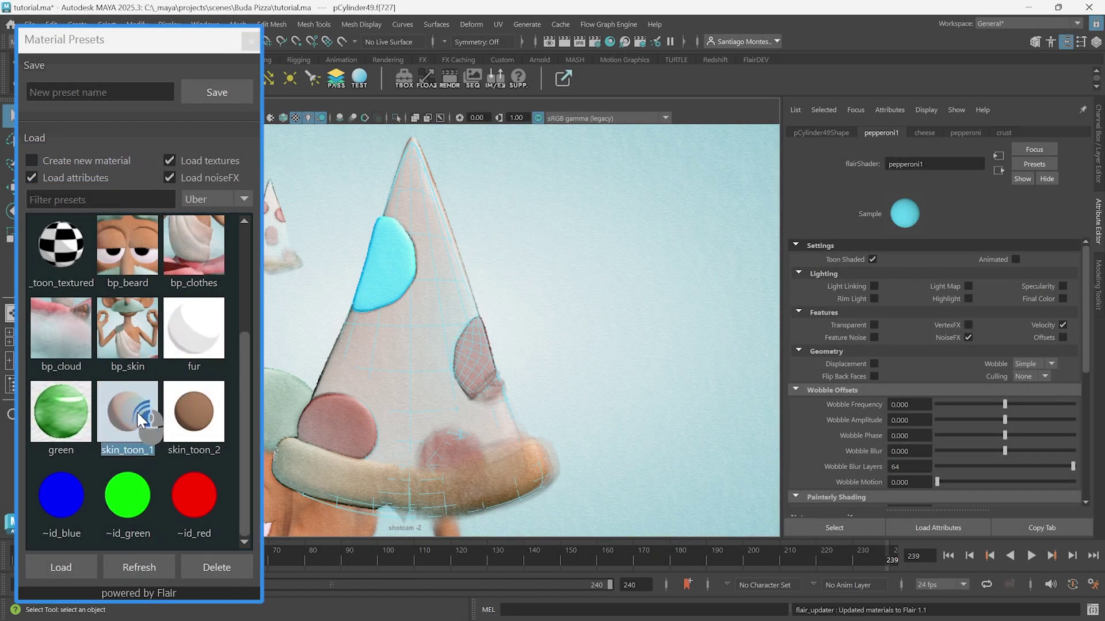
pyautogui.doubleClick(181, 413)
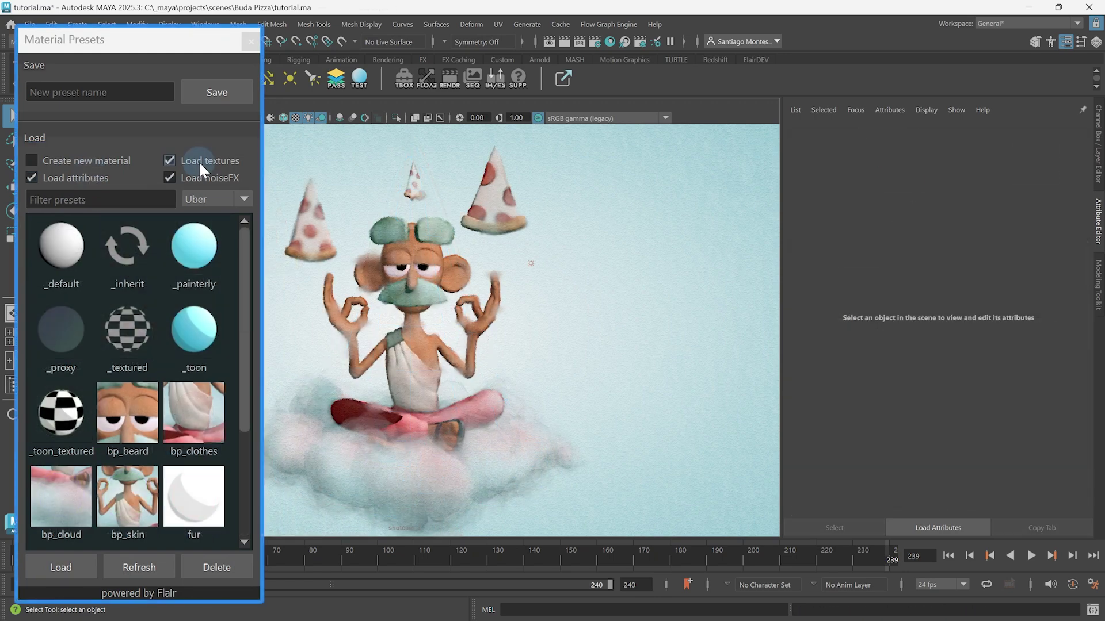
# Load the _painterly preset onto the monk's cloth without textures.
pyautogui.click(198, 161)
pyautogui.click(421, 388)
pyautogui.click(185, 242)
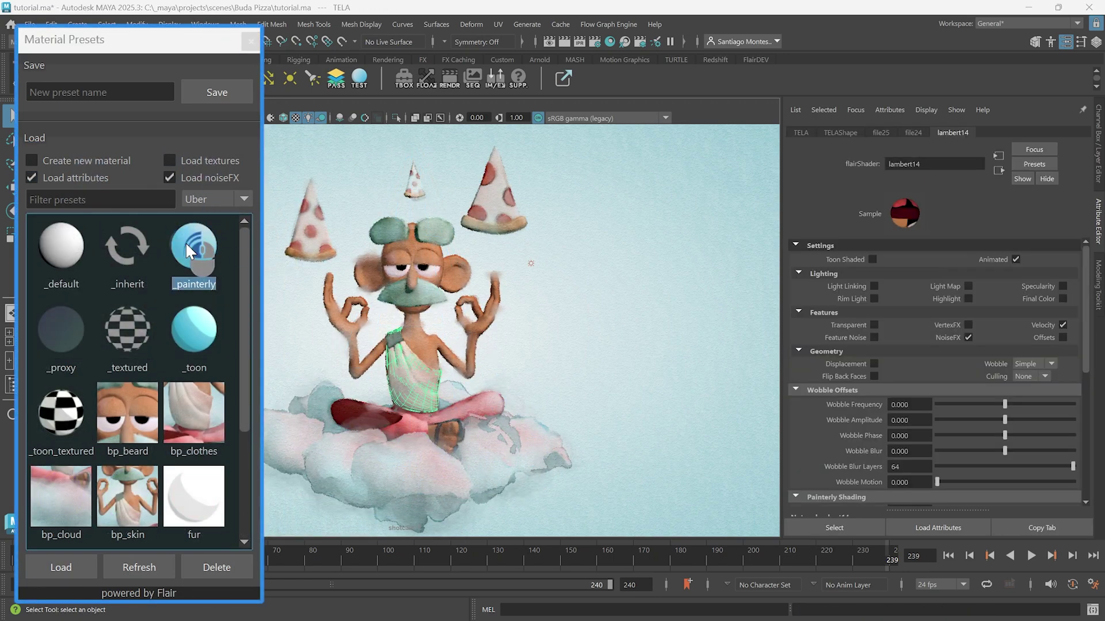
# Load only the bp_clothes texture onto the monk's body, excluding attributes and noiseFX.
pyautogui.click(409, 270)
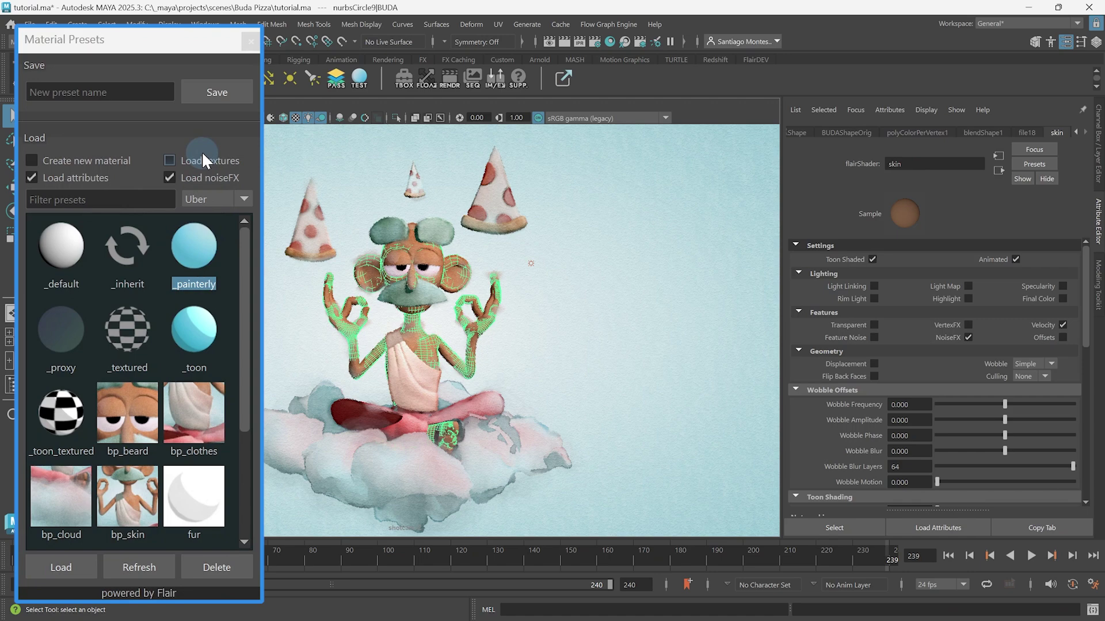
pyautogui.click(203, 155)
pyautogui.click(186, 177)
pyautogui.click(75, 174)
pyautogui.doubleClick(194, 423)
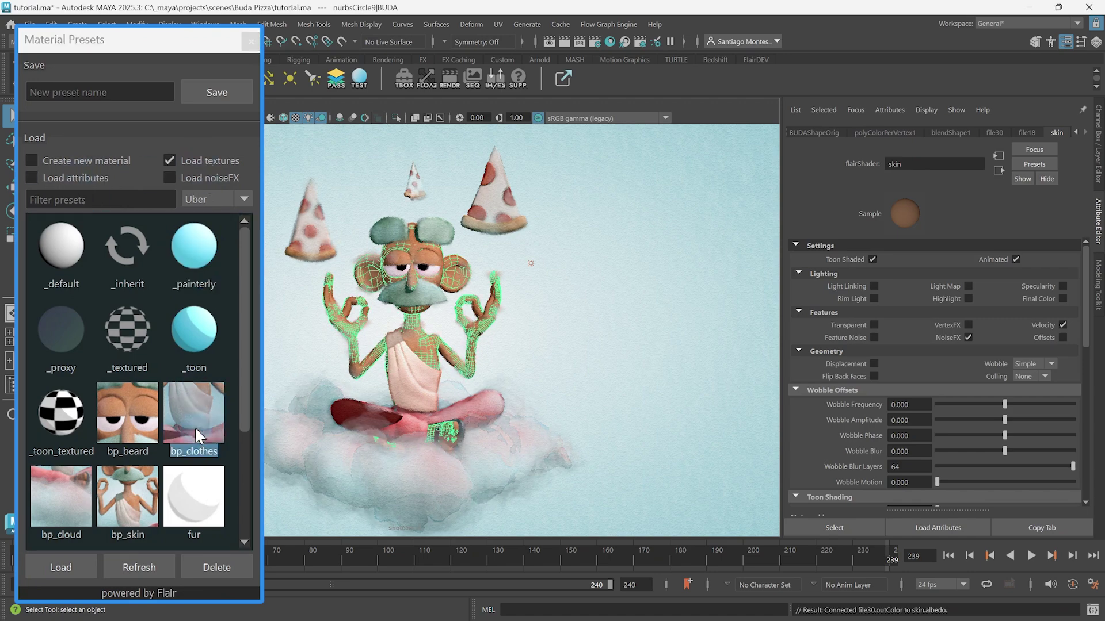
pyautogui.click(194, 160)
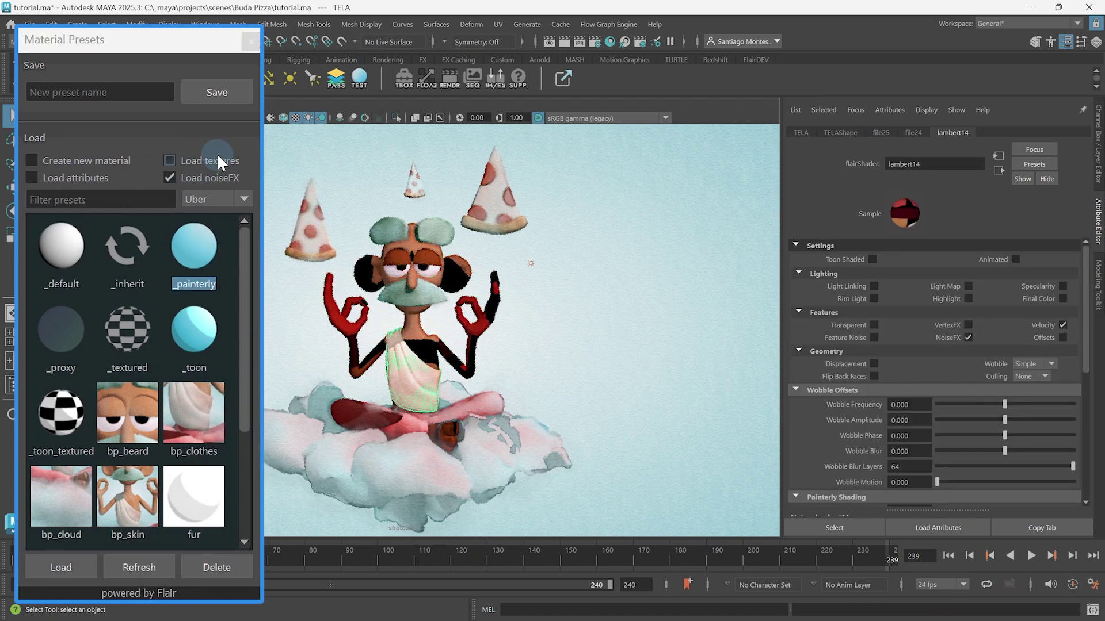
pyautogui.click(96, 177)
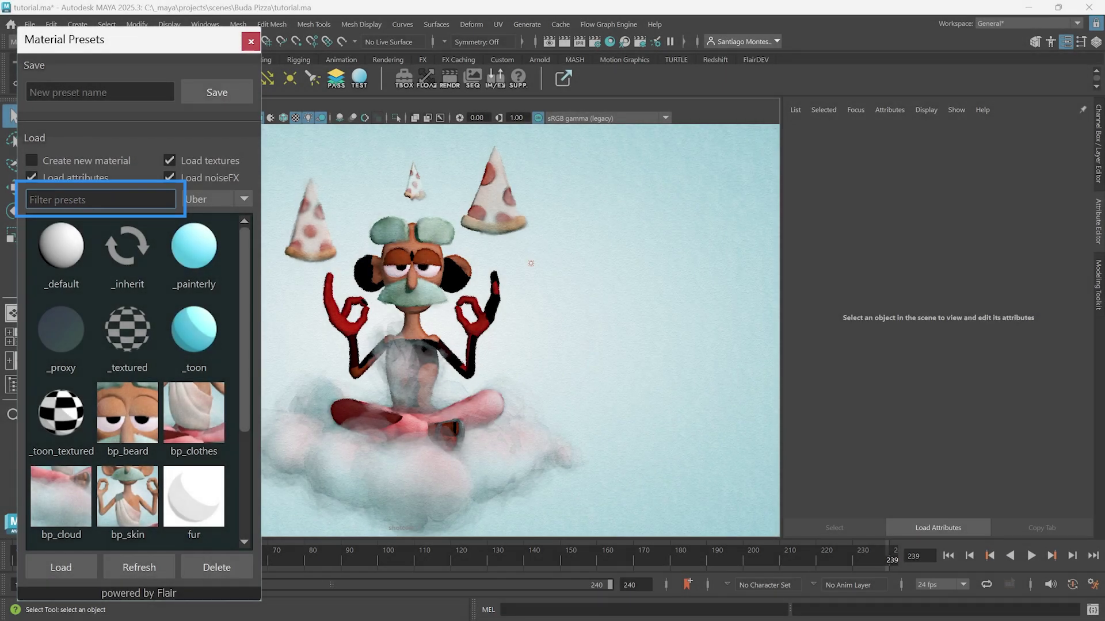
# Filter presets for 'ski', apply skin_toon_2 to the monk's body, and undo back to Watercolor.
pyautogui.write('skin')
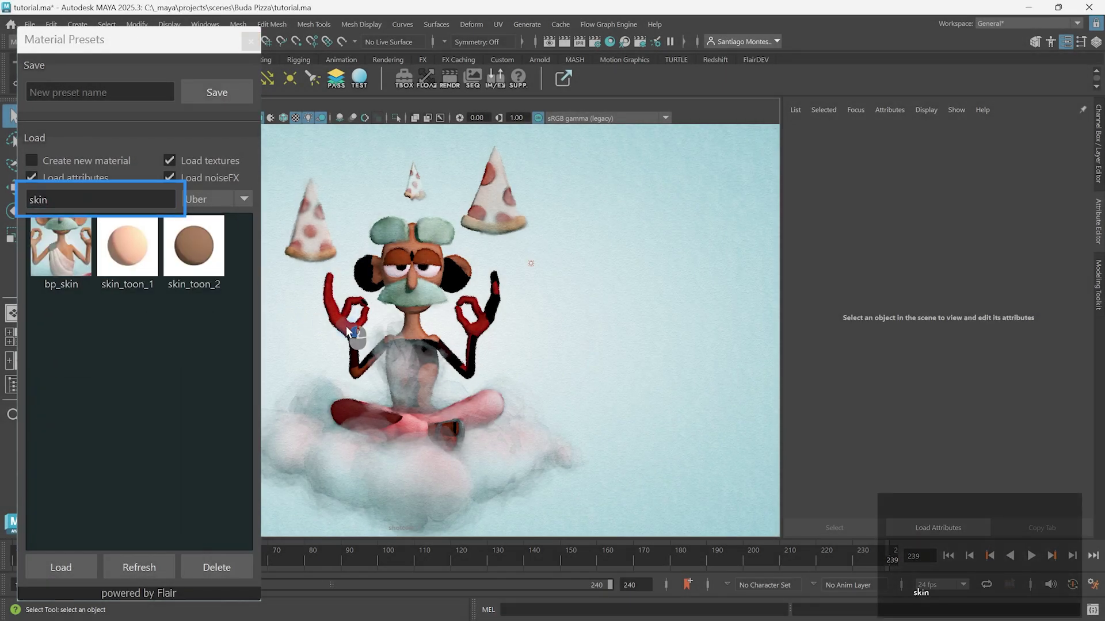
pyautogui.click(361, 322)
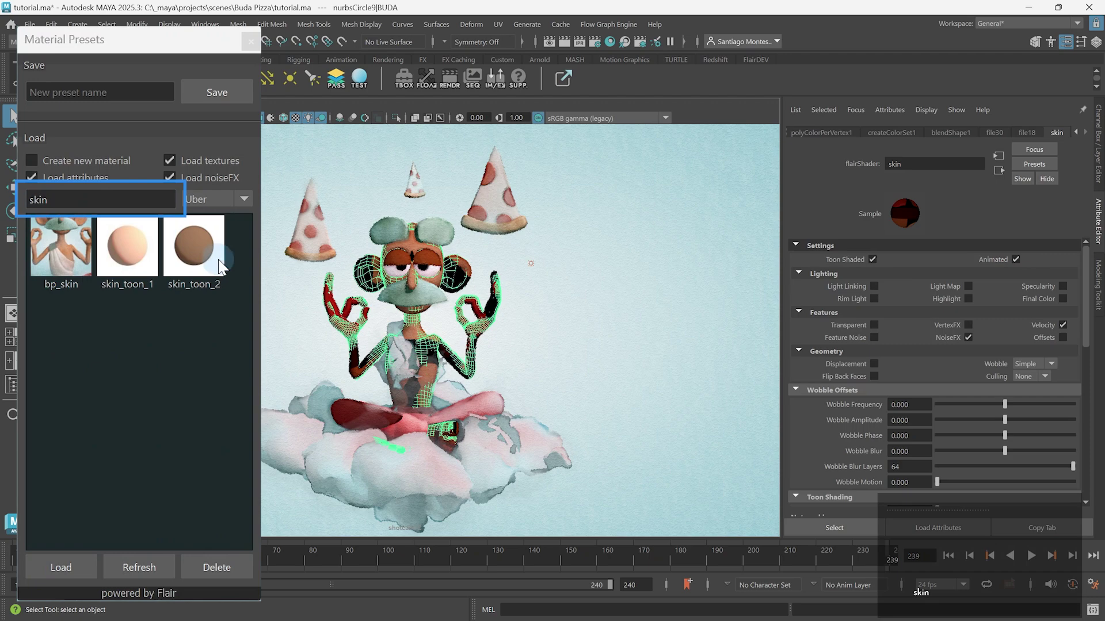
pyautogui.doubleClick(203, 258)
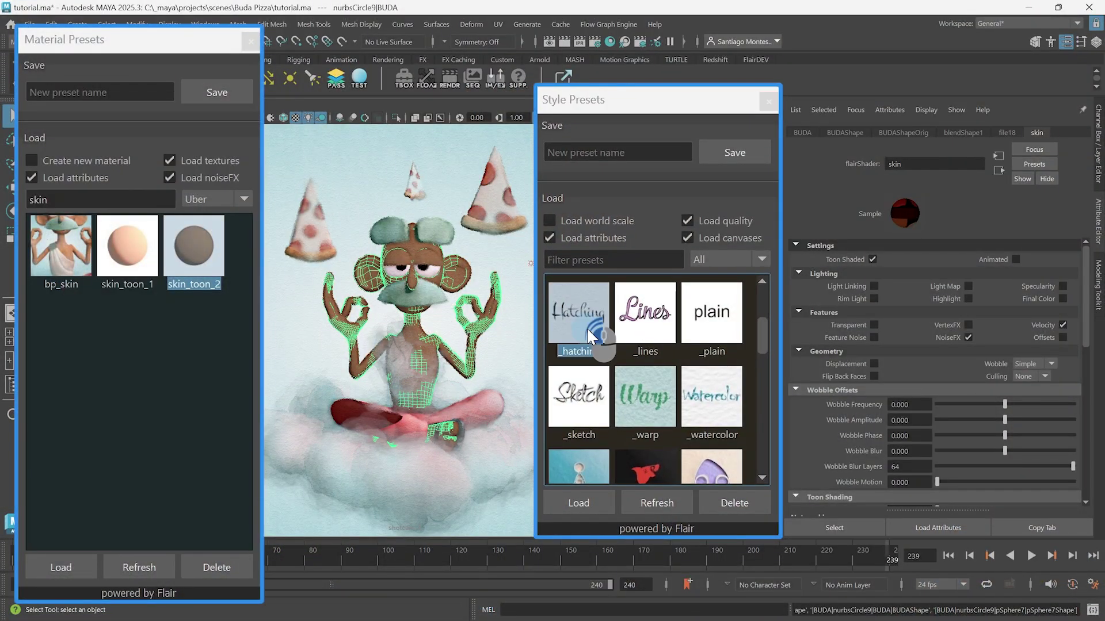
pyautogui.hotkey('ctrl', 'z')
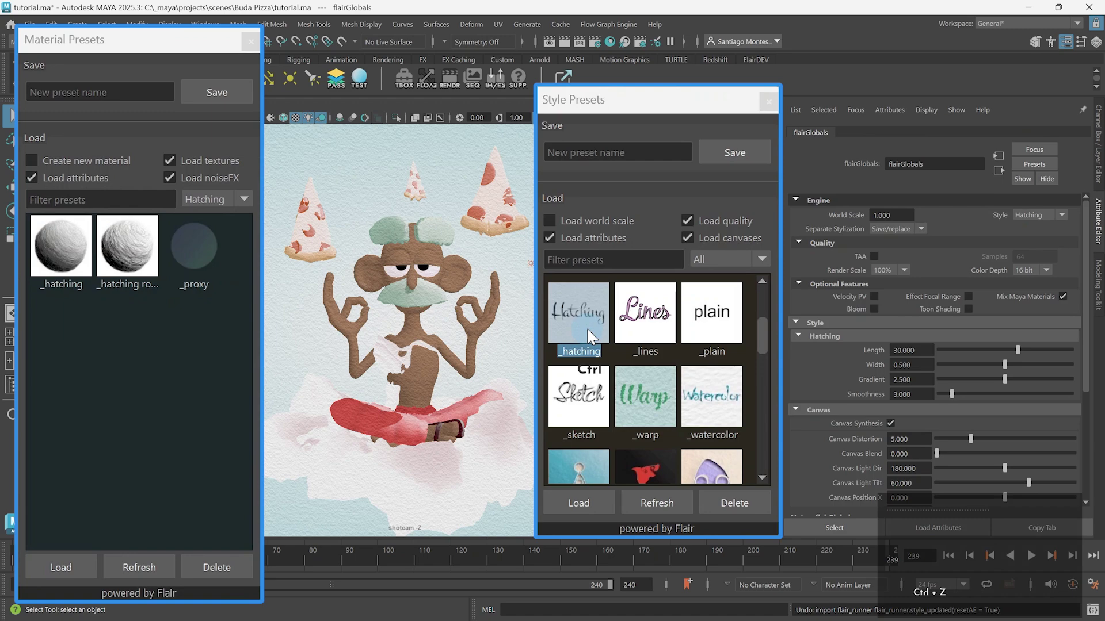
pyautogui.hotkey('ctrl', 'z')
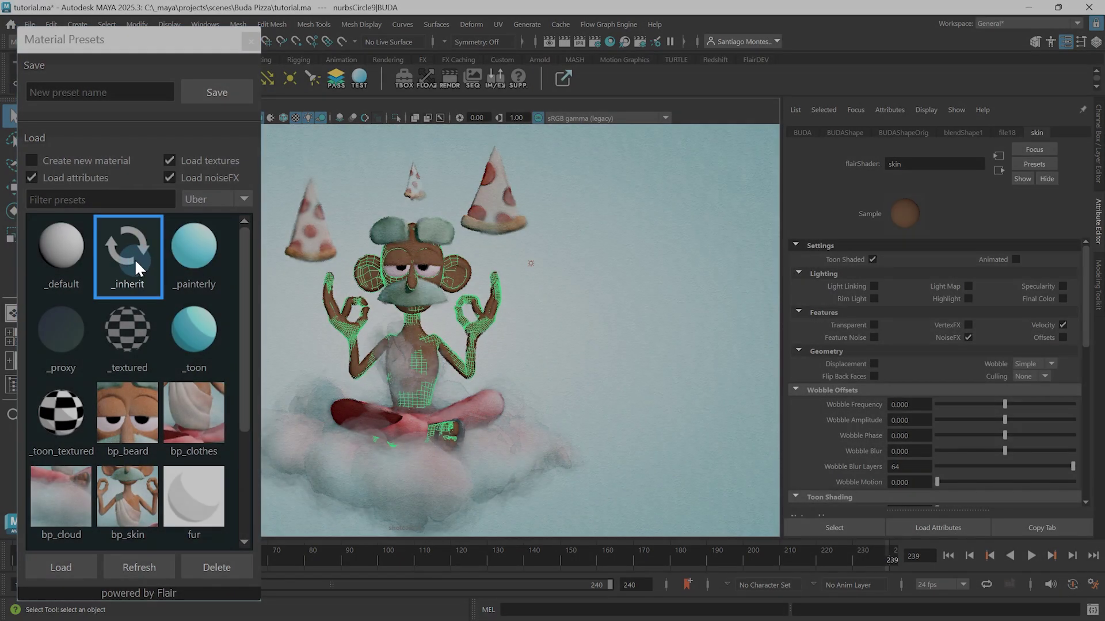
# Create the body's skin1 material from the _inherit preset and scroll through its attributes.
pyautogui.doubleClick(137, 263)
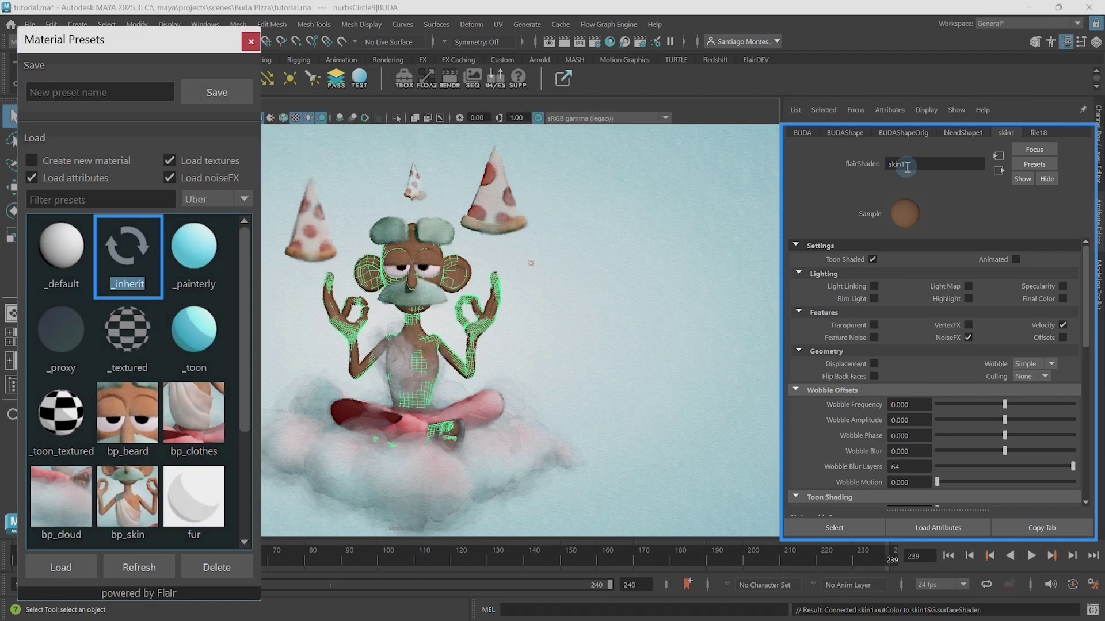
pyautogui.scroll(-3, 857, 368)
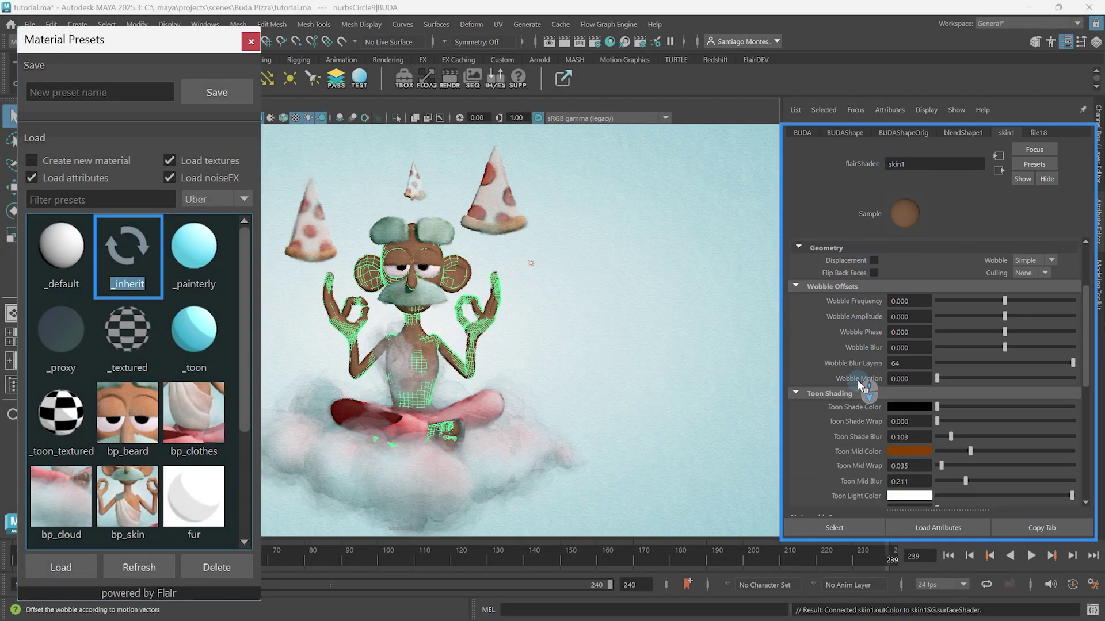
pyautogui.scroll(-6, 858, 379)
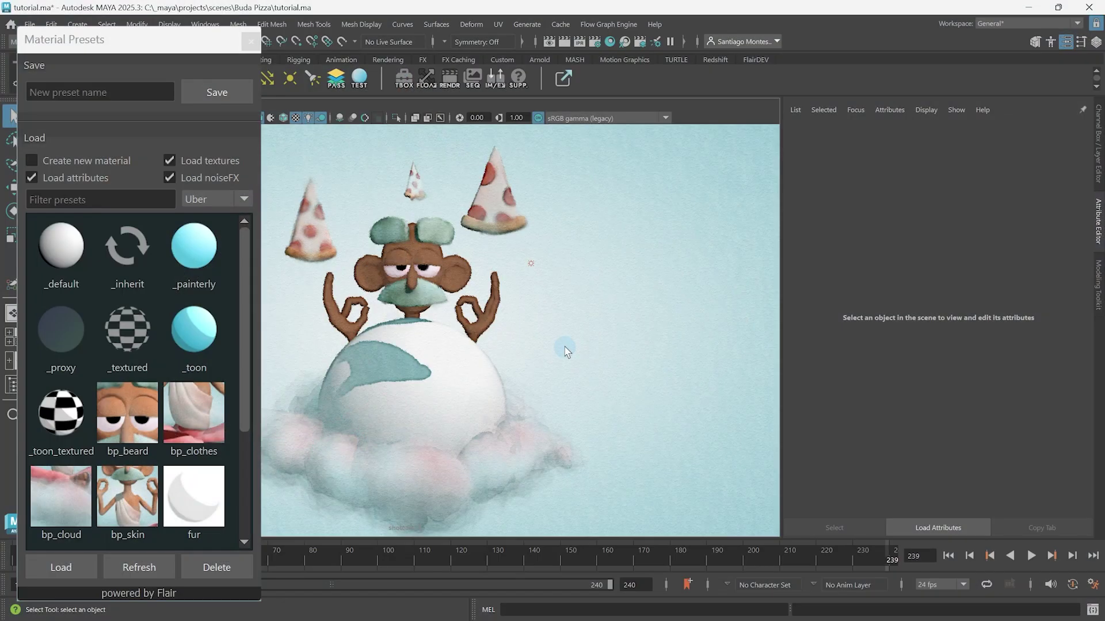
# Load the _proxy preset on the sphere, set Feathering to 3, and open NoiseFX.
pyautogui.click(31, 326)
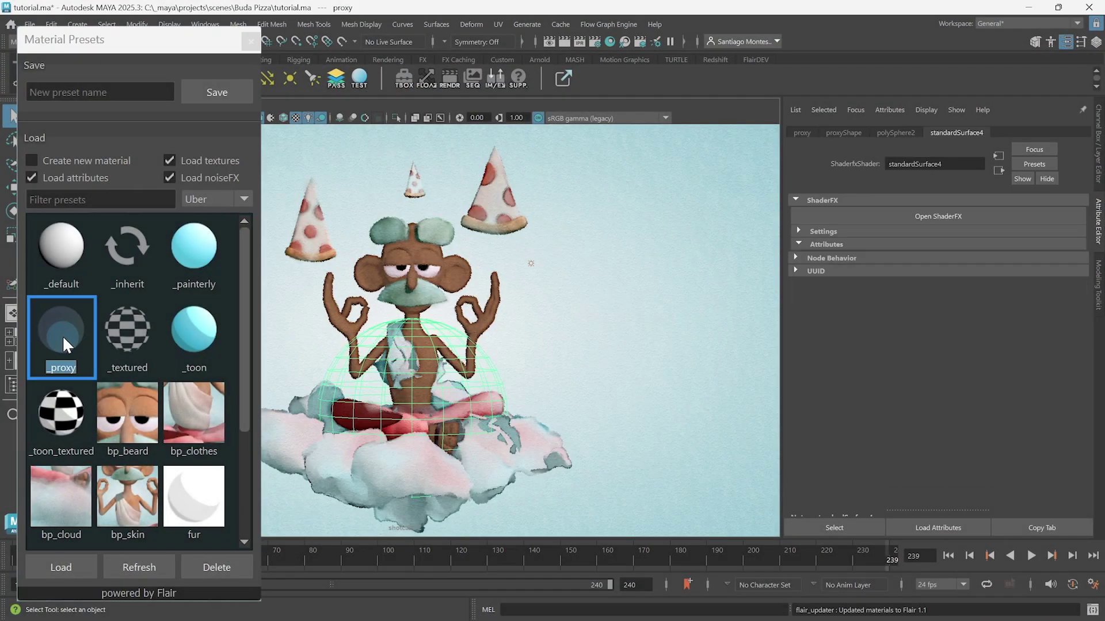
pyautogui.click(799, 244)
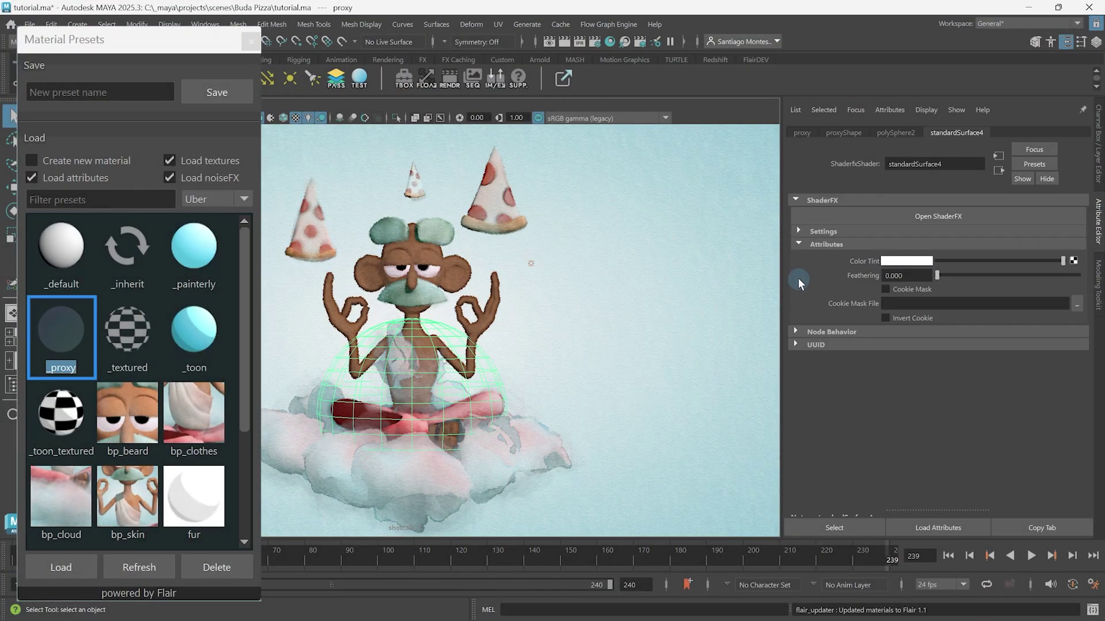
pyautogui.click(899, 276)
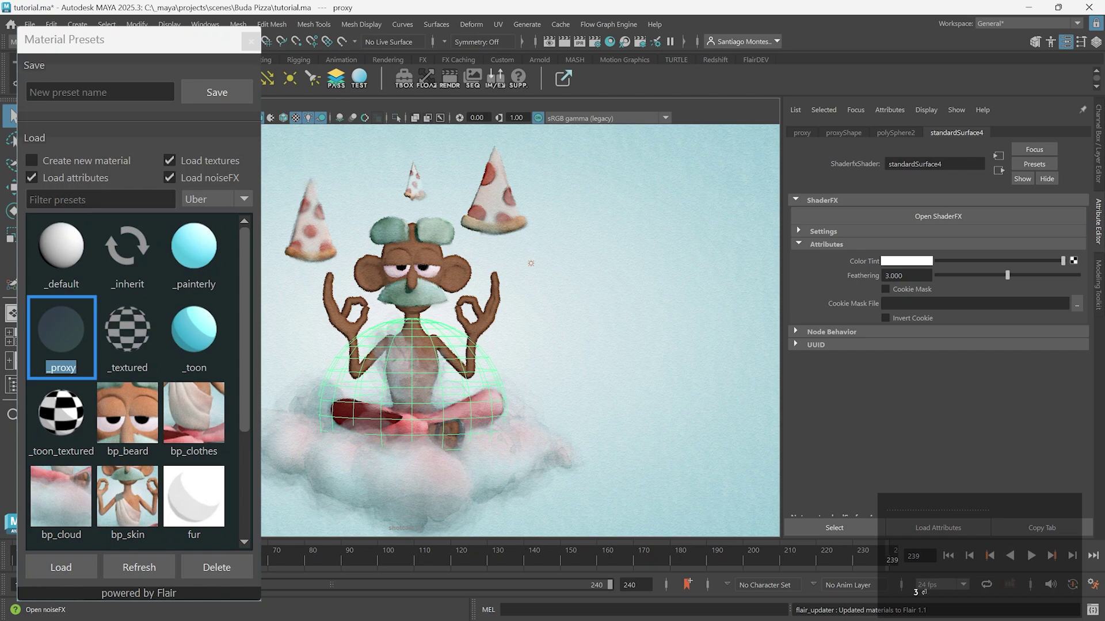
pyautogui.click(761, 207)
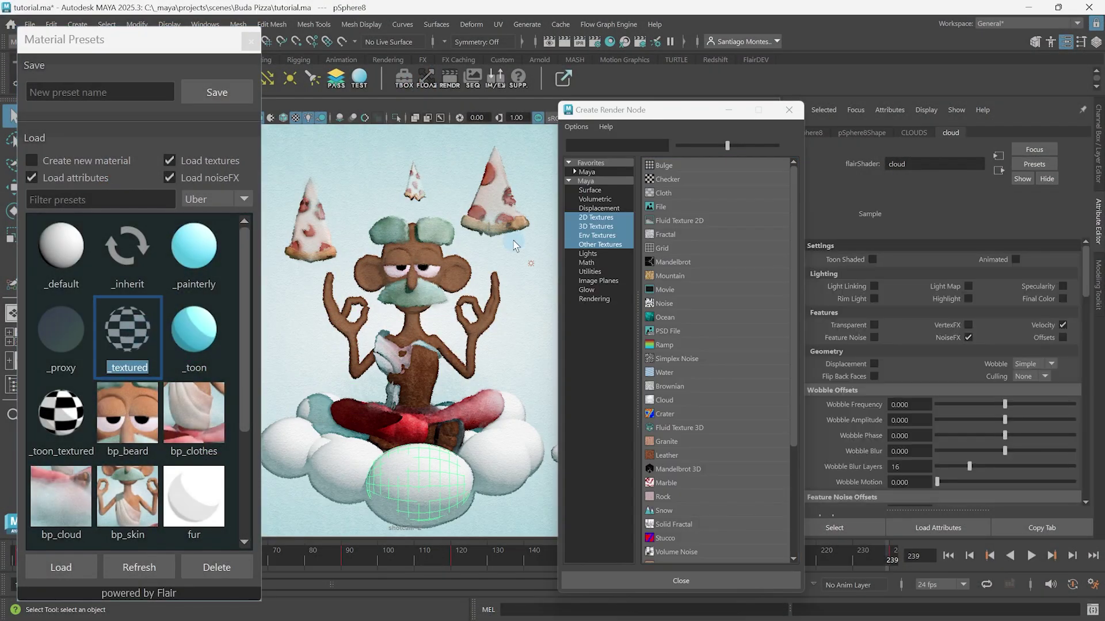
# Add a Checker texture to the cloud material, select a cloud sphere, and turn off Load textures.
pyautogui.click(666, 179)
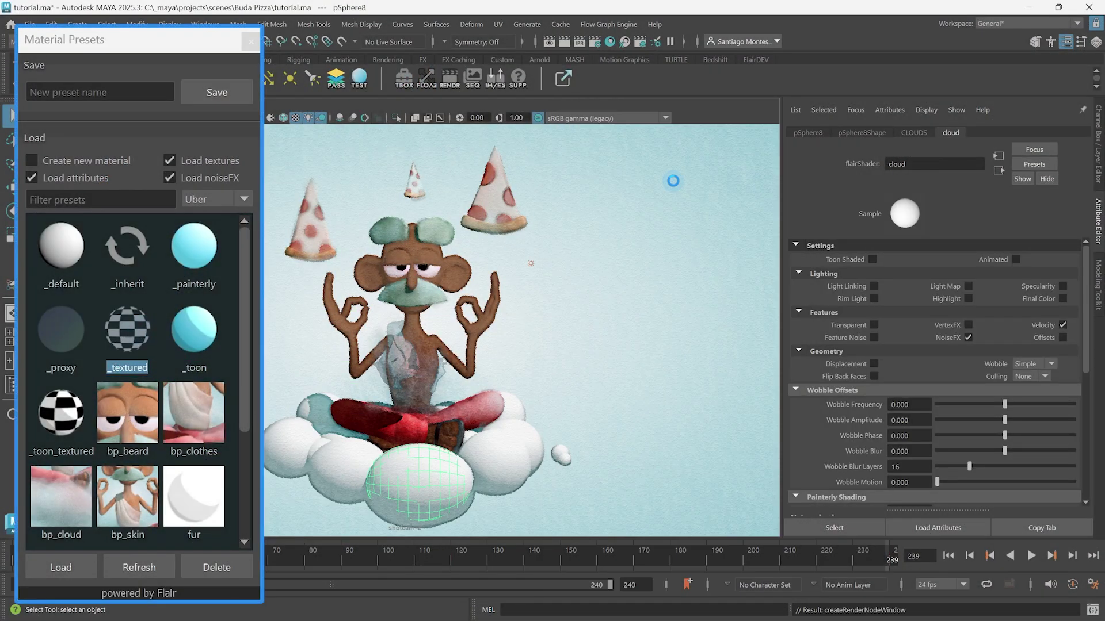
pyautogui.click(427, 502)
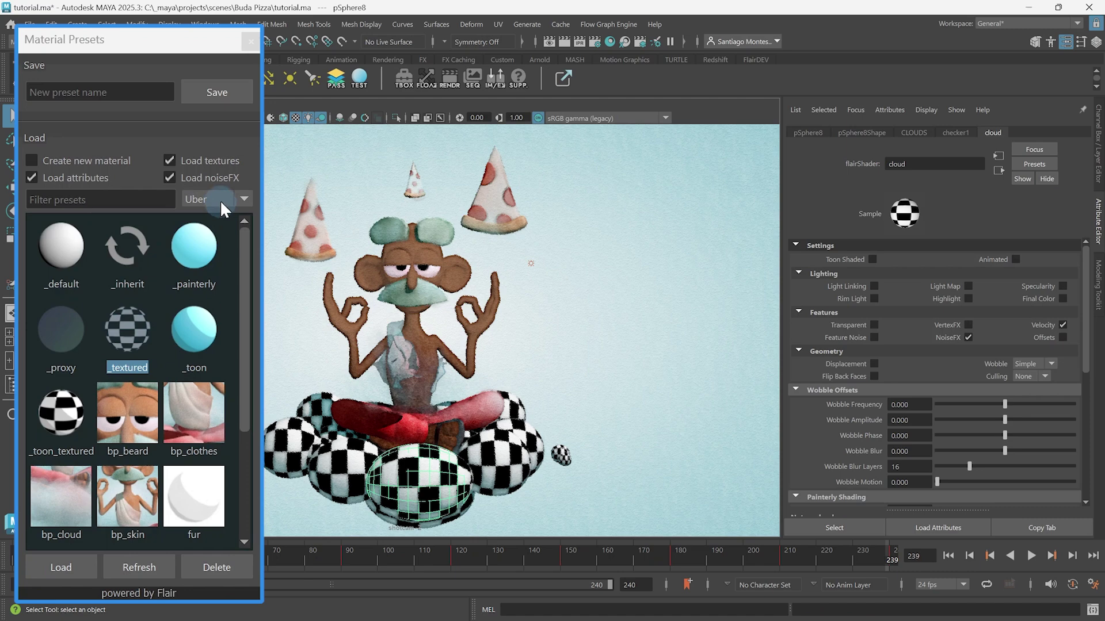
pyautogui.click(199, 161)
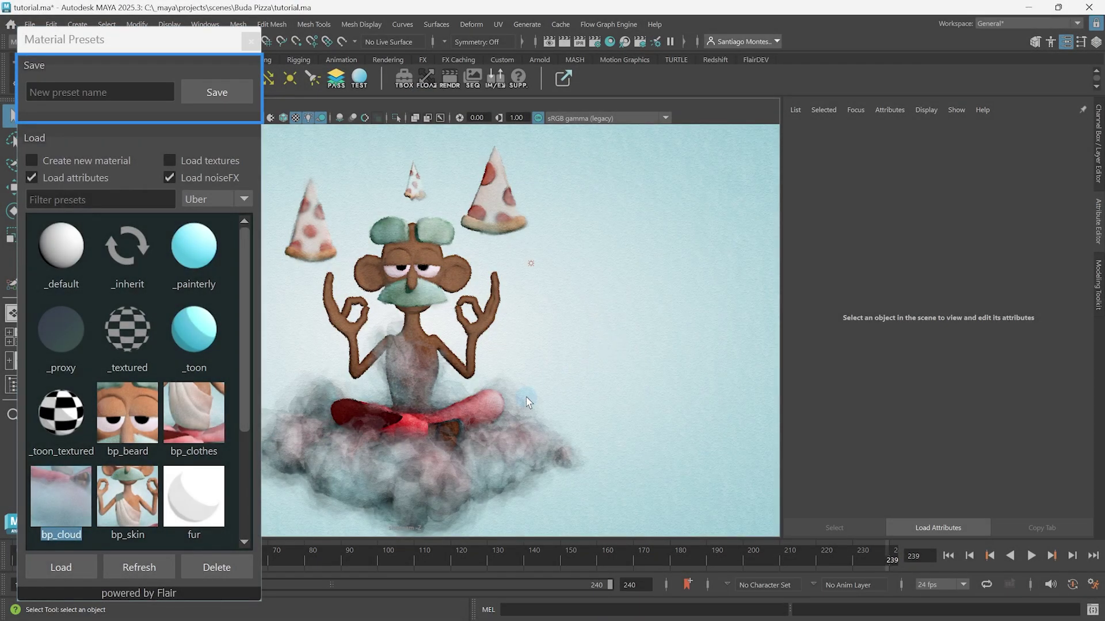
# Save the checkered cloud sphere's material as a new preset named bp_checkered.
pyautogui.click(418, 483)
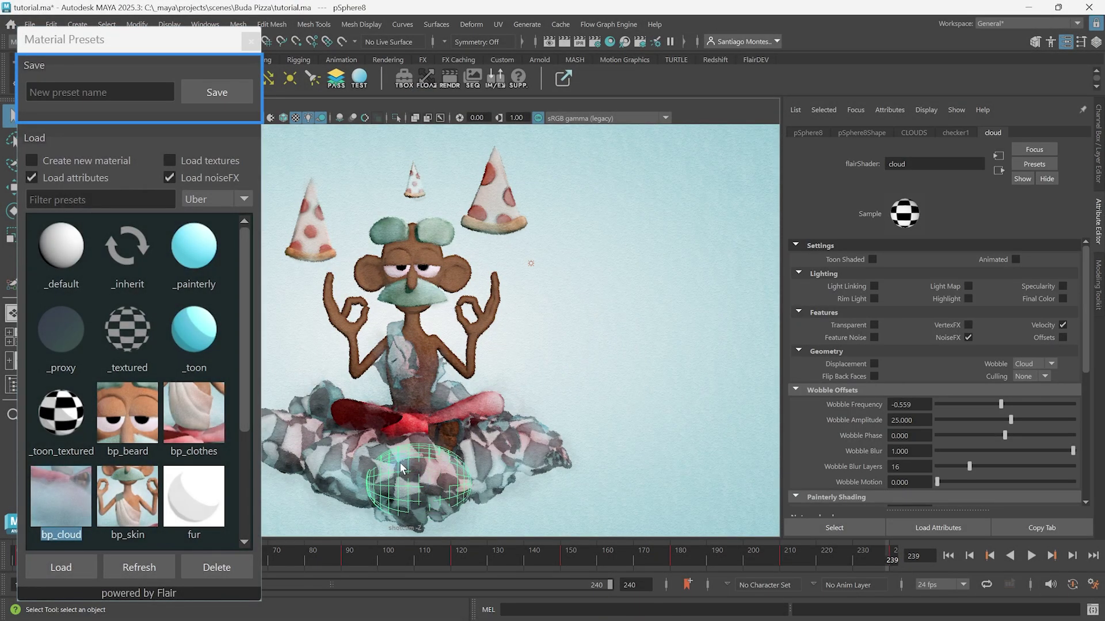
pyautogui.click(131, 93)
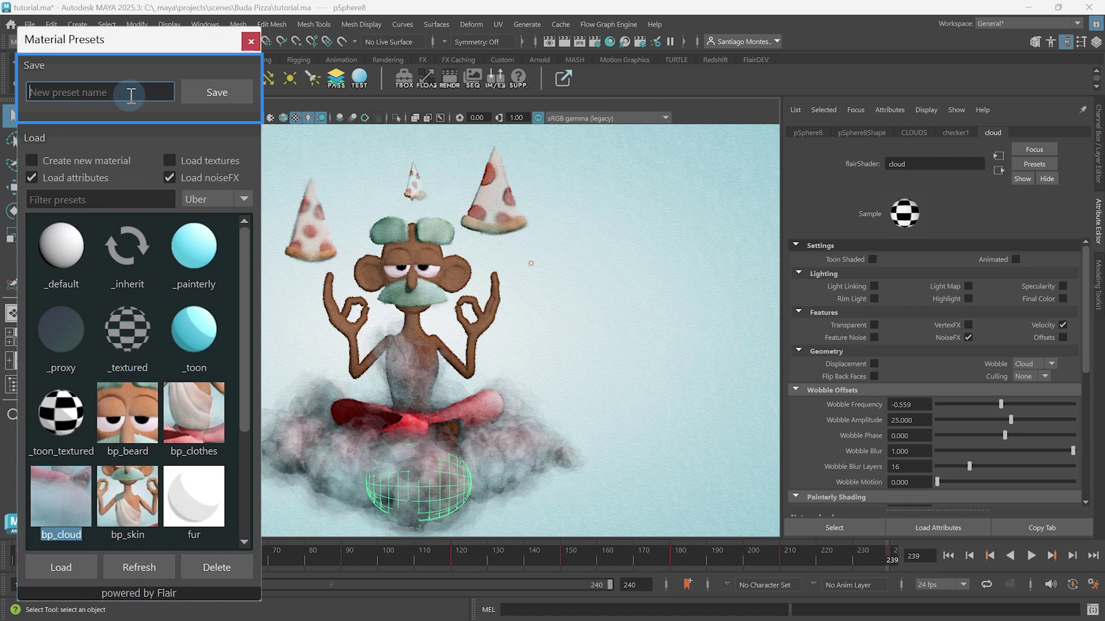
pyautogui.write('bp_')
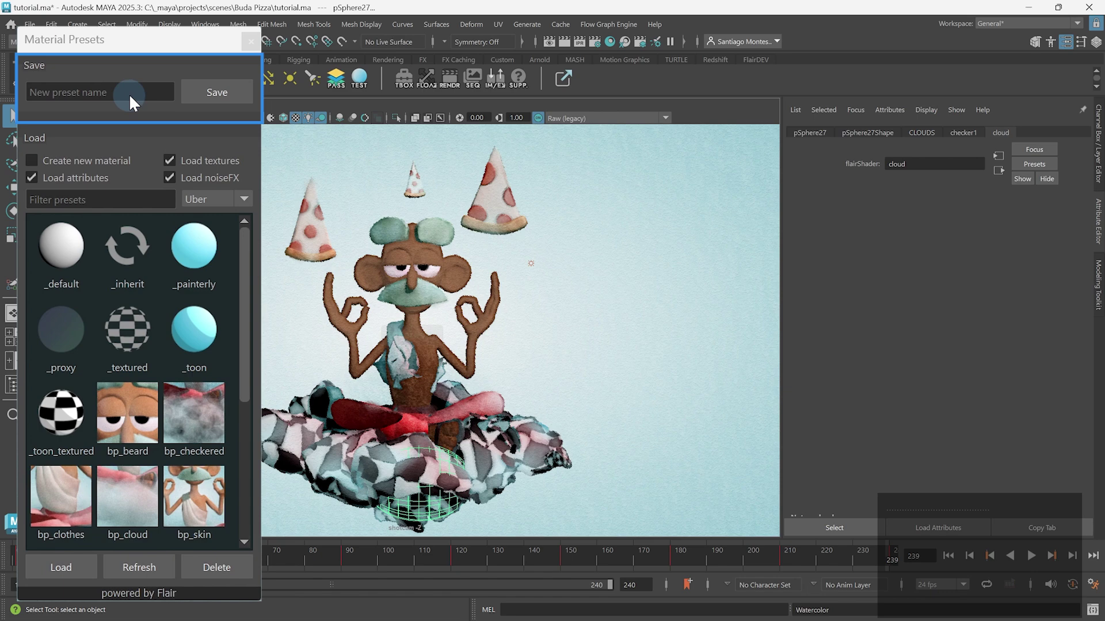
pyautogui.click(182, 427)
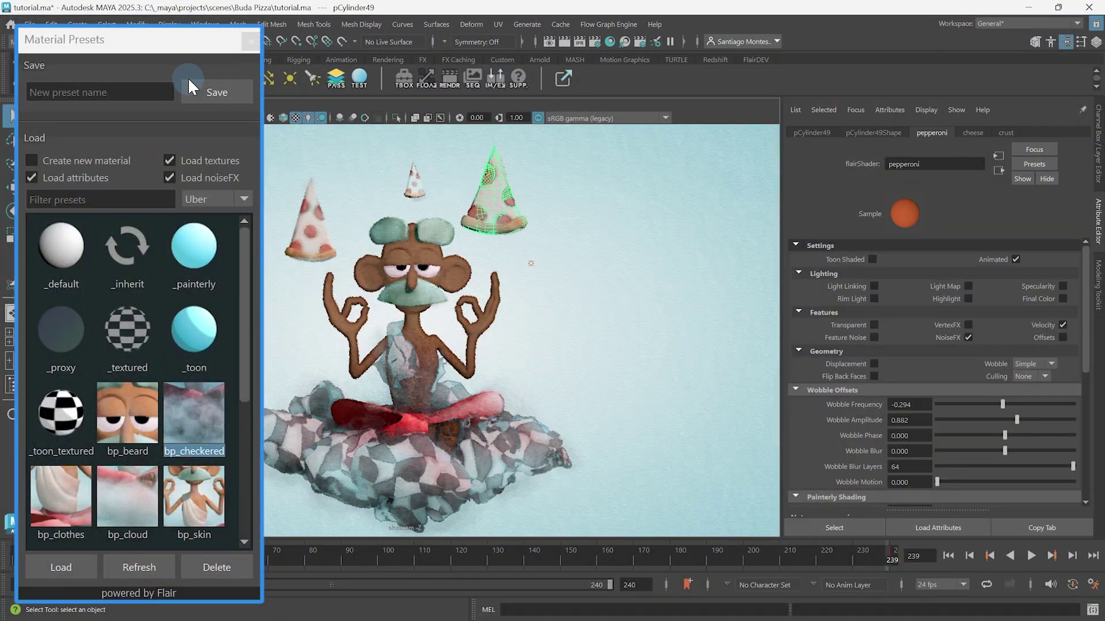
# Save the pepperoni material as a new preset named pizza.
pyautogui.click(112, 93)
pyautogui.write('pizz')
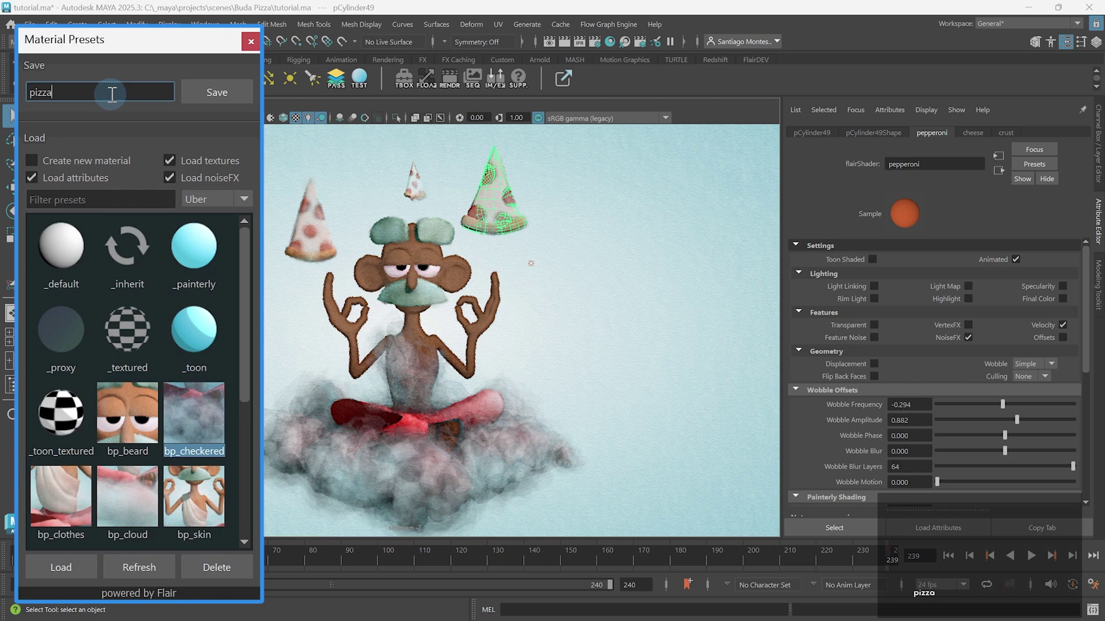
pyautogui.write('a')
pyautogui.press('Return')
pyautogui.press('Down')
pyautogui.press('Down')
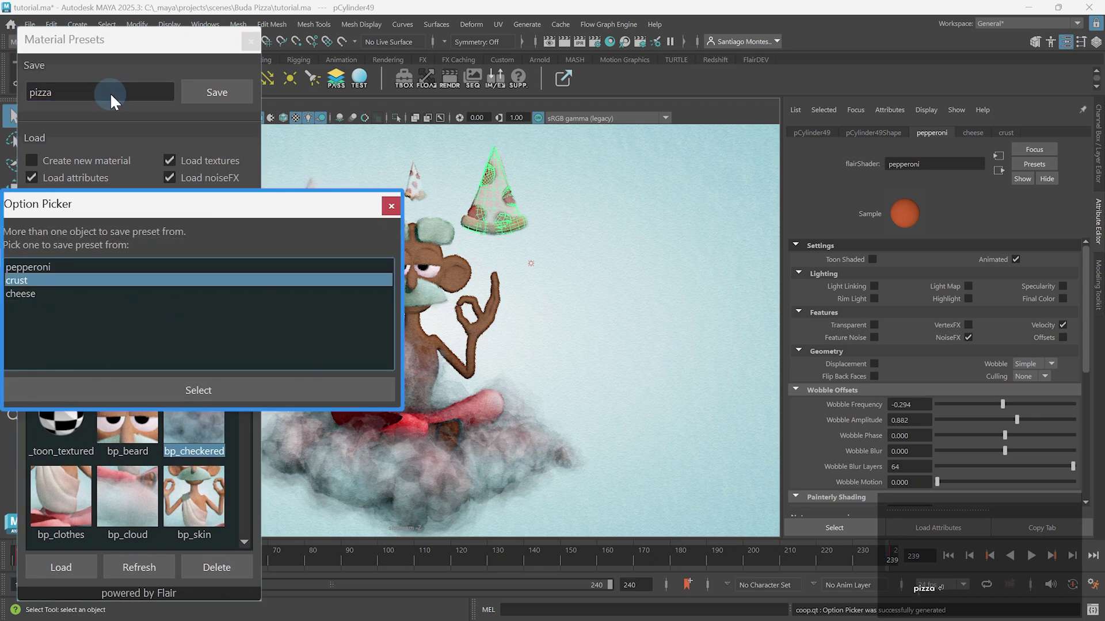
pyautogui.press('Up')
pyautogui.press('Up')
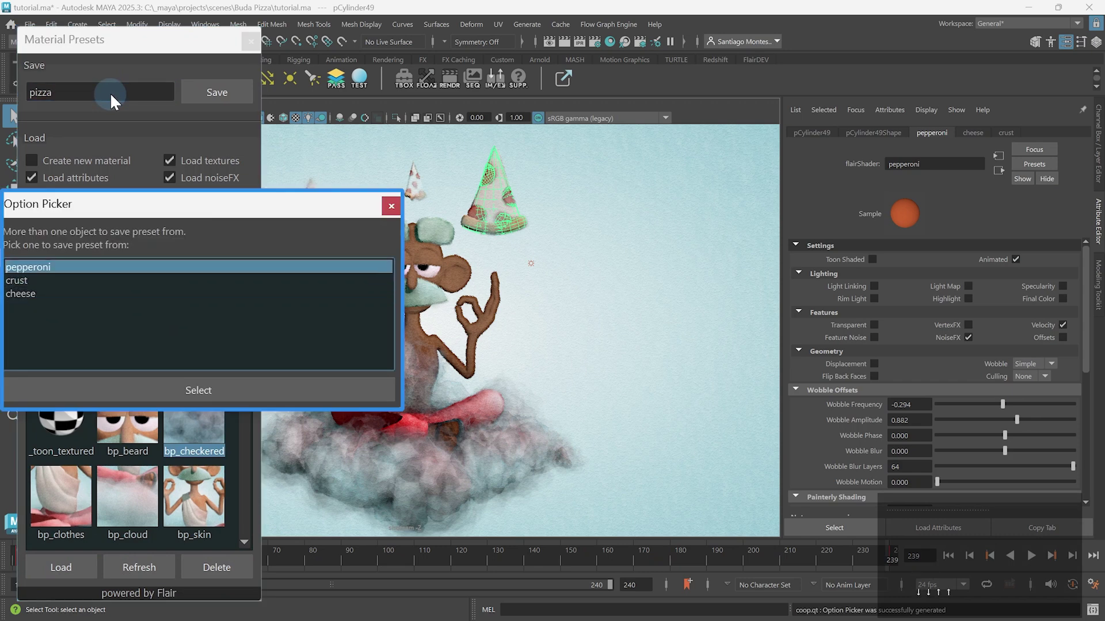
pyautogui.press('Return')
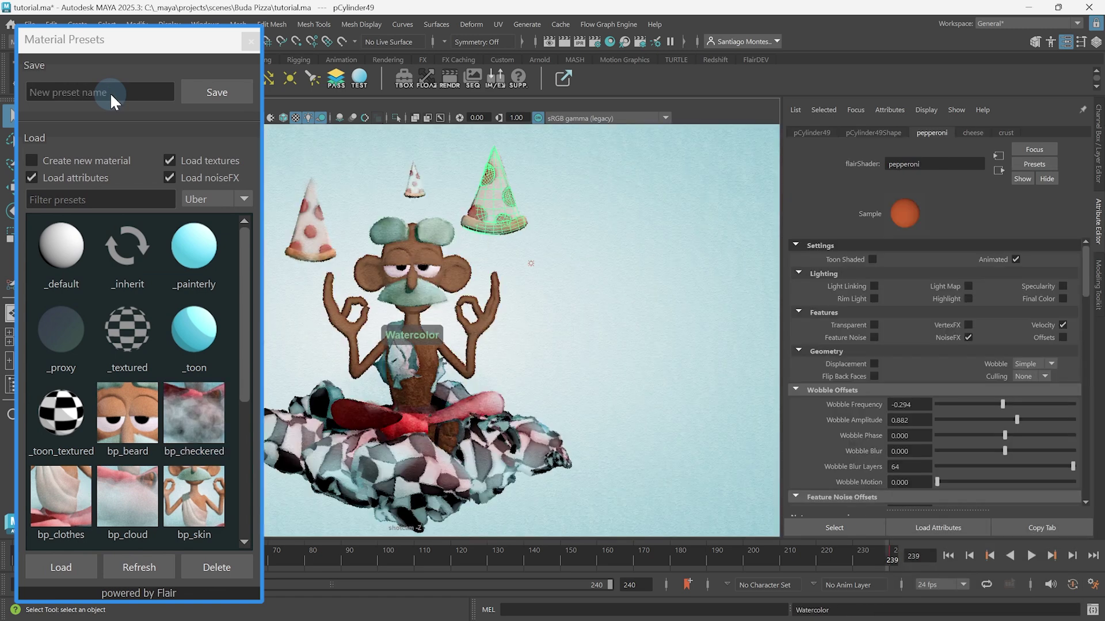
# Scroll the Material Presets list and select the bp_checkered preset.
pyautogui.scroll(-3, 127, 473)
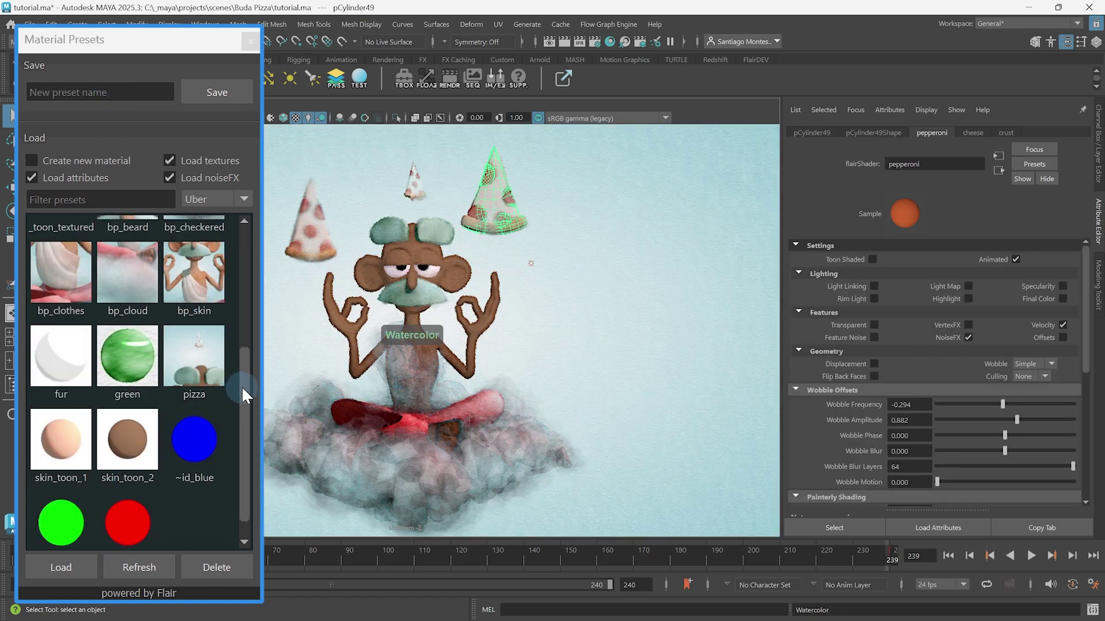
pyautogui.moveTo(242, 385); pyautogui.dragTo(245, 321)
pyautogui.click(184, 296)
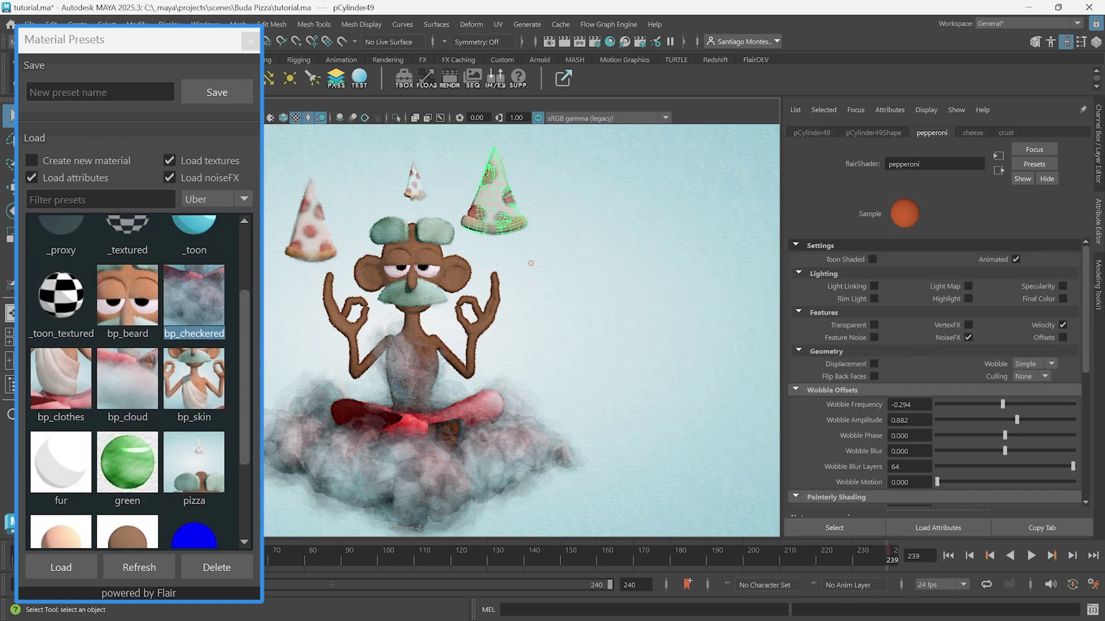
# Open bp_checkered.json via Edit preset and read its attributes down to line 317.
pyautogui.rightClick(191, 299)
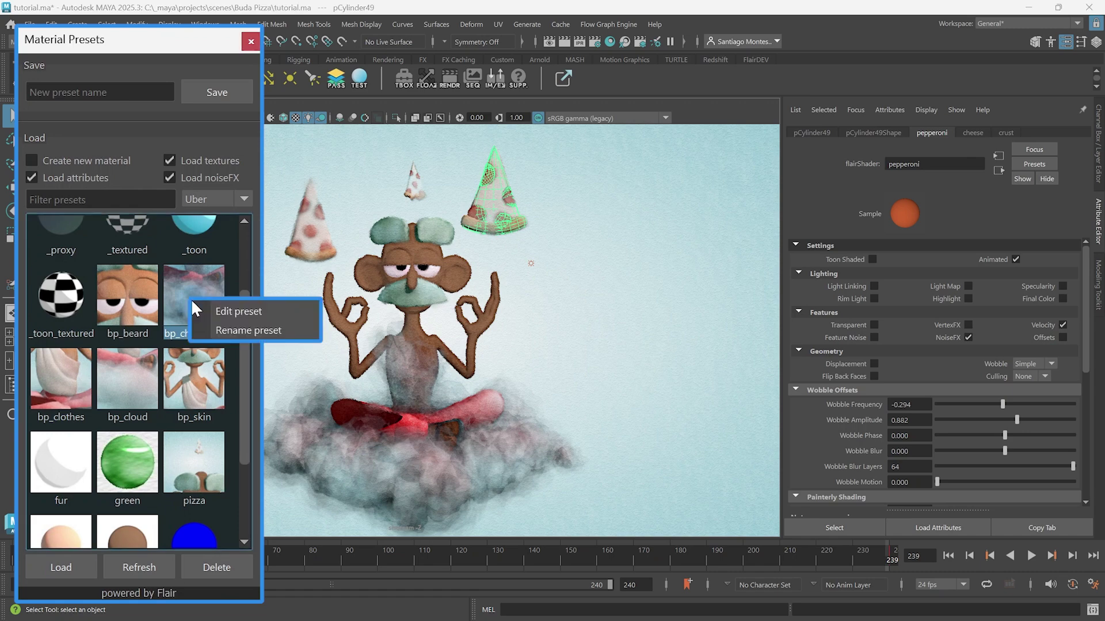
pyautogui.click(267, 311)
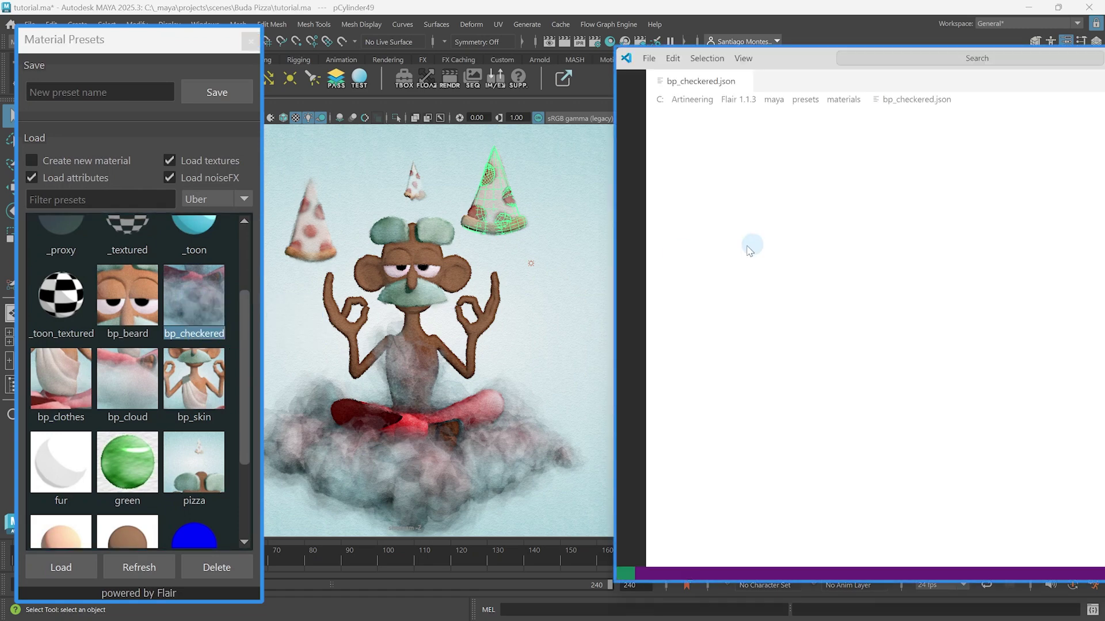
pyautogui.scroll(-18, 808, 234)
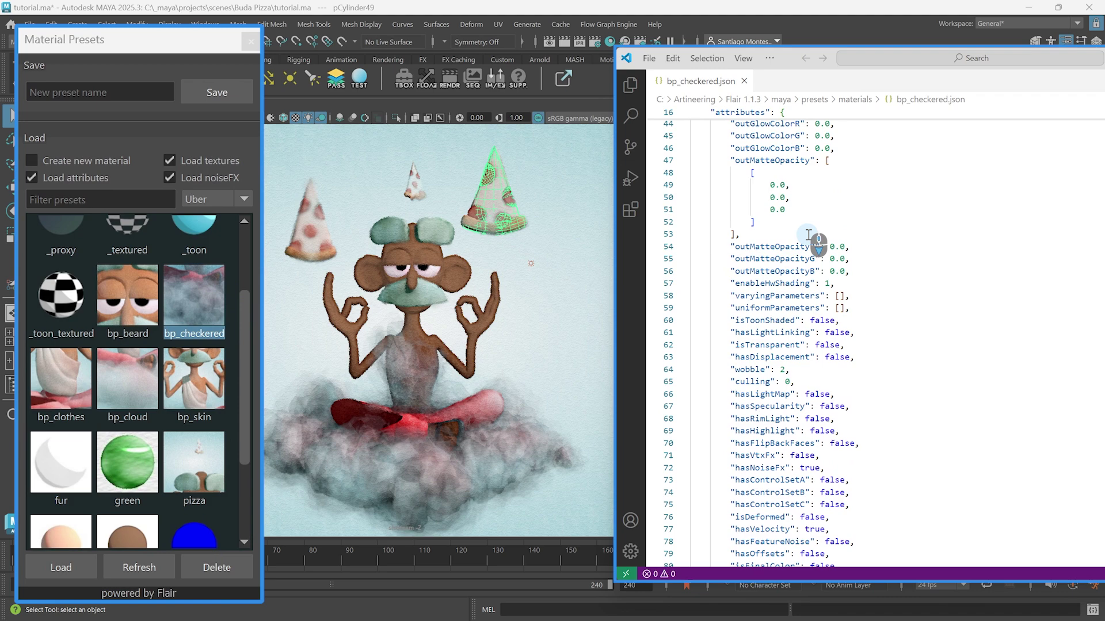
pyautogui.scroll(-20, 809, 235)
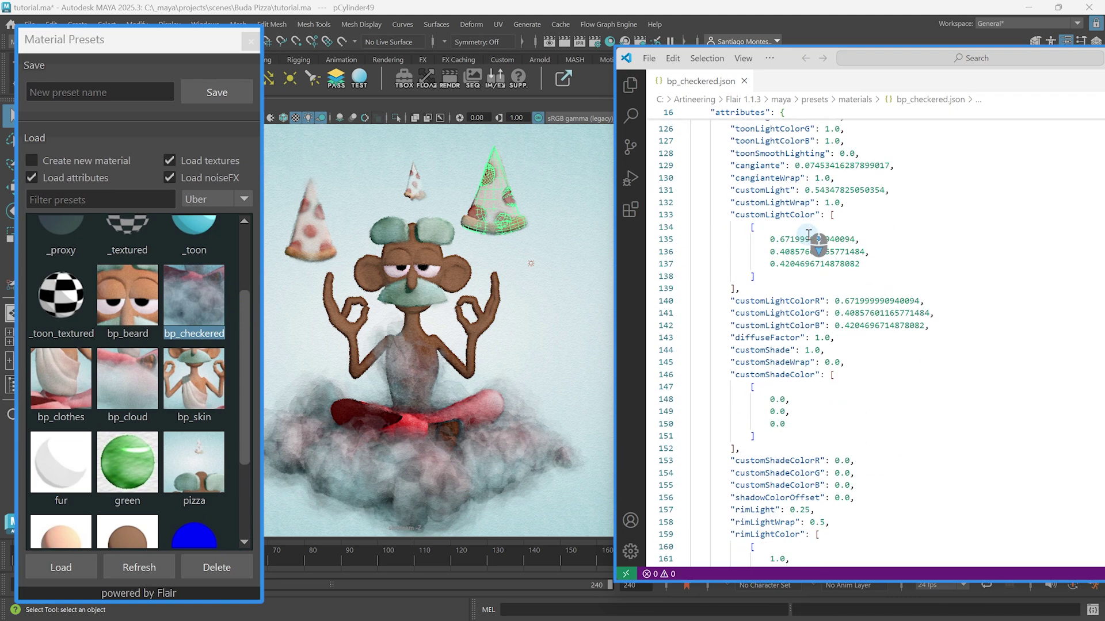
pyautogui.scroll(-20, 808, 235)
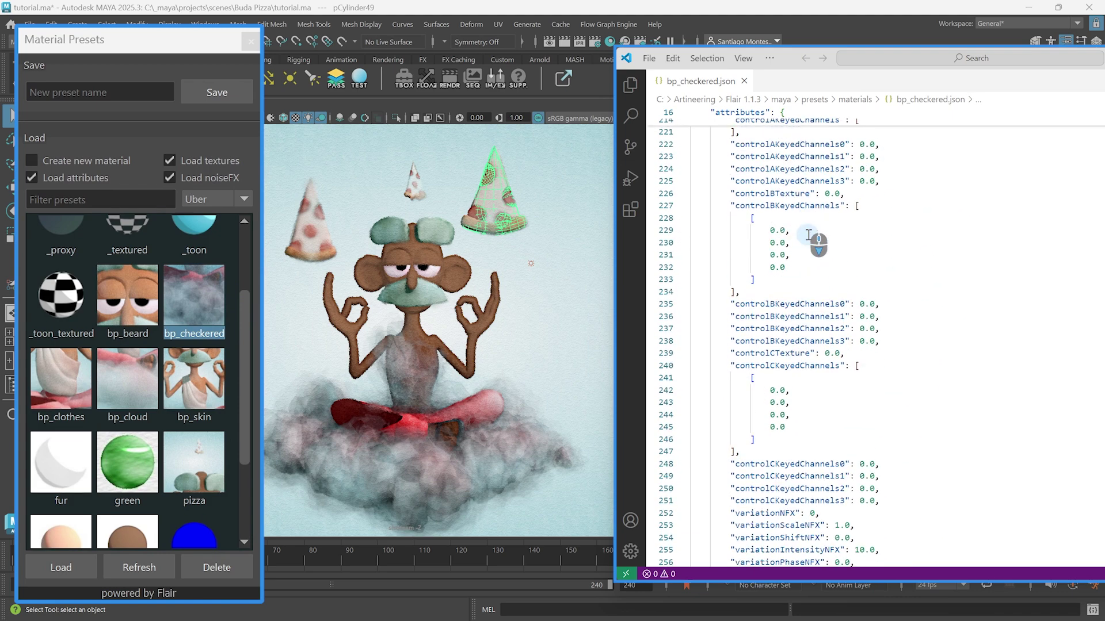
pyautogui.scroll(-6, 809, 235)
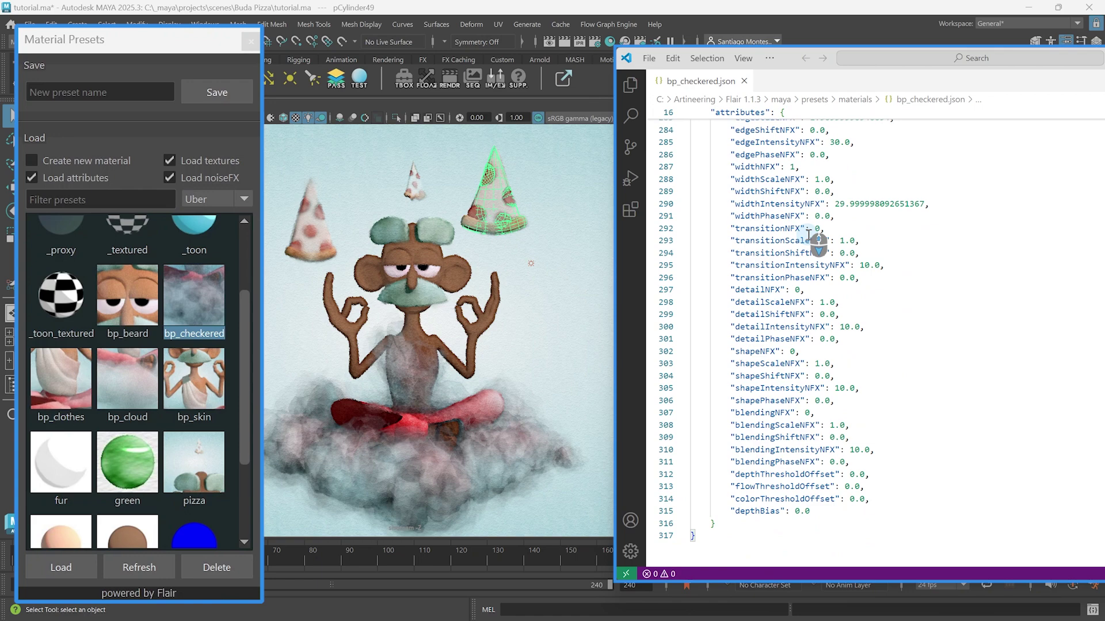
# Prefix the pizza preset's name with 'bp_' so it reads bp_pizza.
pyautogui.click(192, 461)
pyautogui.rightClick(192, 461)
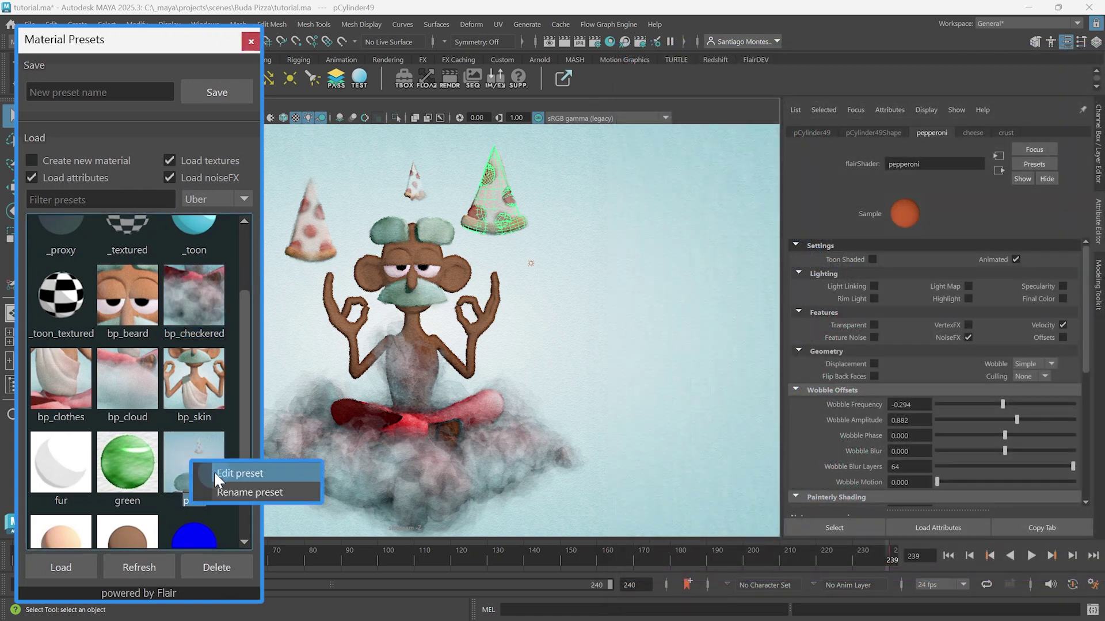
pyautogui.click(236, 490)
pyautogui.press('Left')
pyautogui.press('Left')
pyautogui.press('Left')
pyautogui.press('Left')
pyautogui.press('Left')
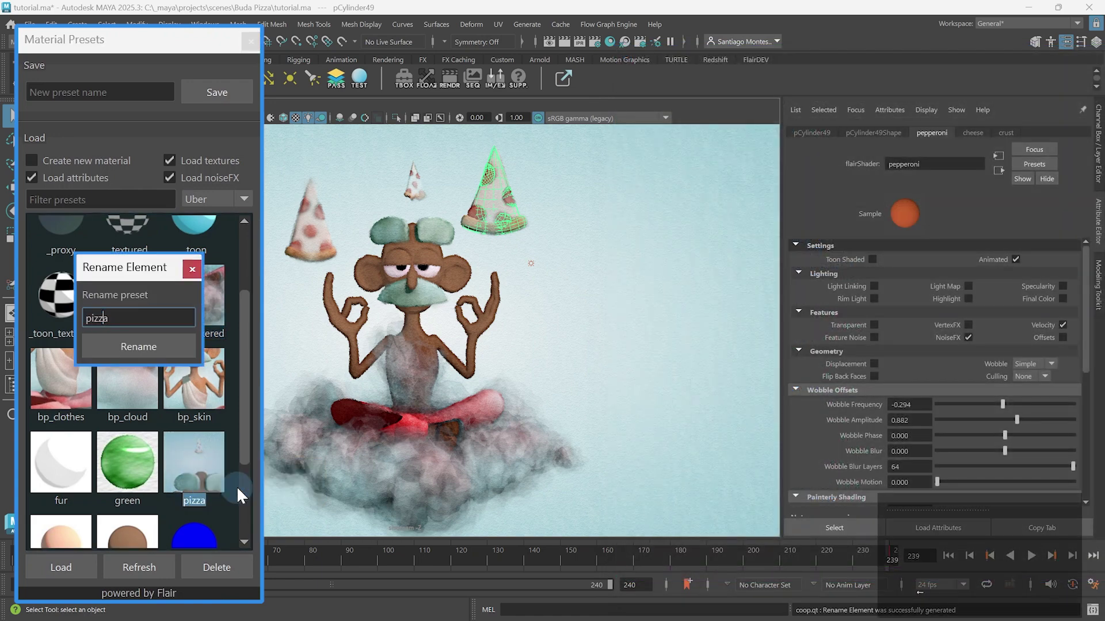
pyautogui.write('bp_')
pyautogui.press('Return')
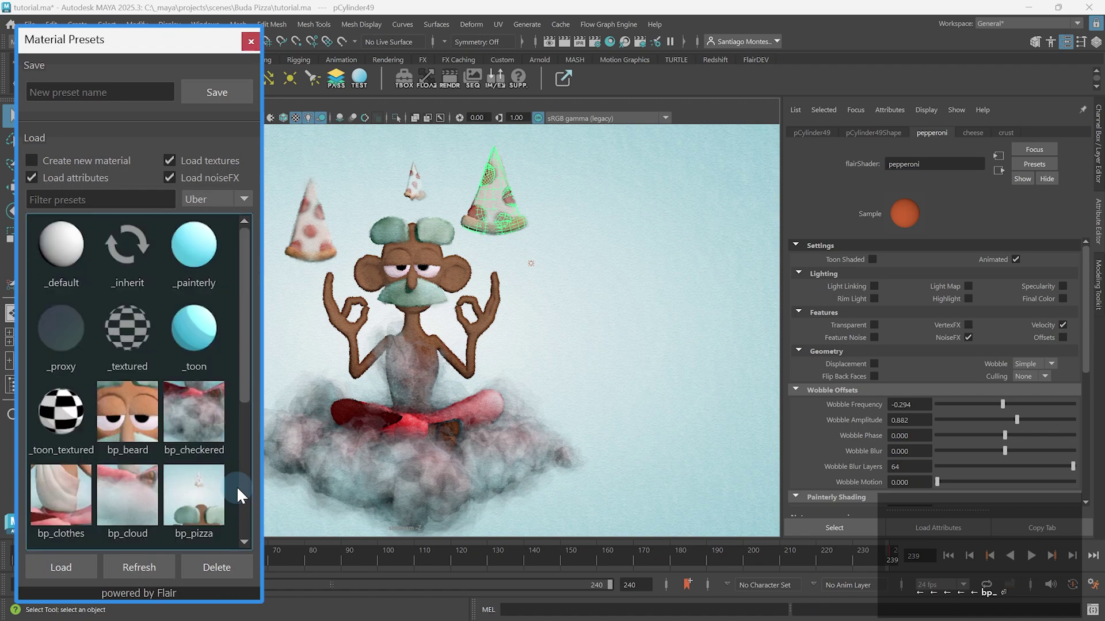
# Select bp_pizza, delete it, and confirm the permanent deletion.
pyautogui.click(195, 498)
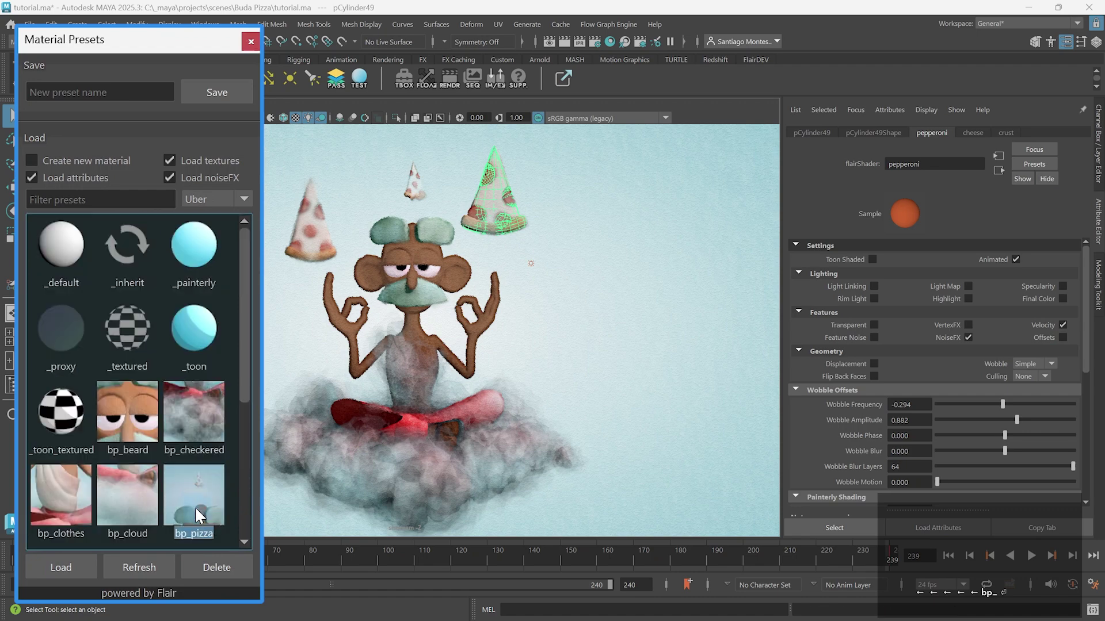
pyautogui.click(210, 568)
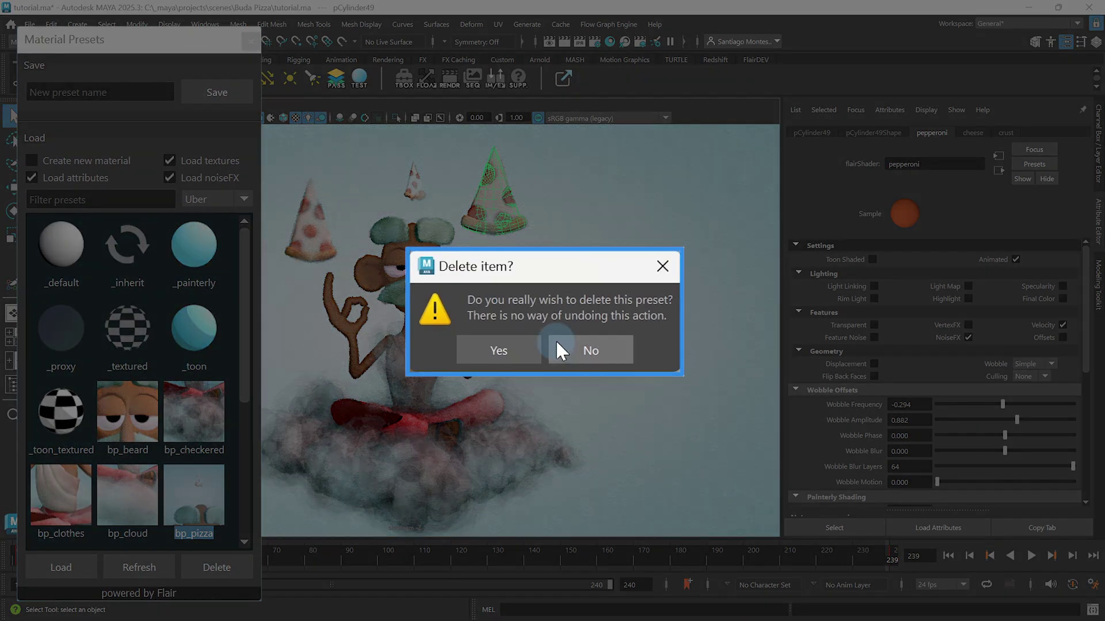
pyautogui.click(519, 345)
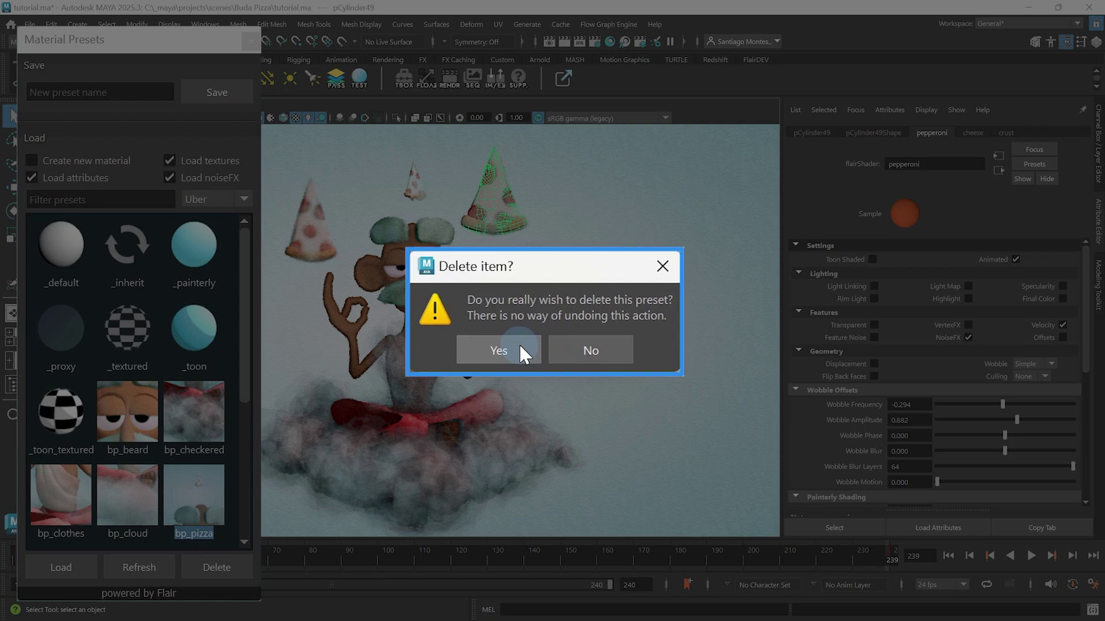
pyautogui.click(519, 345)
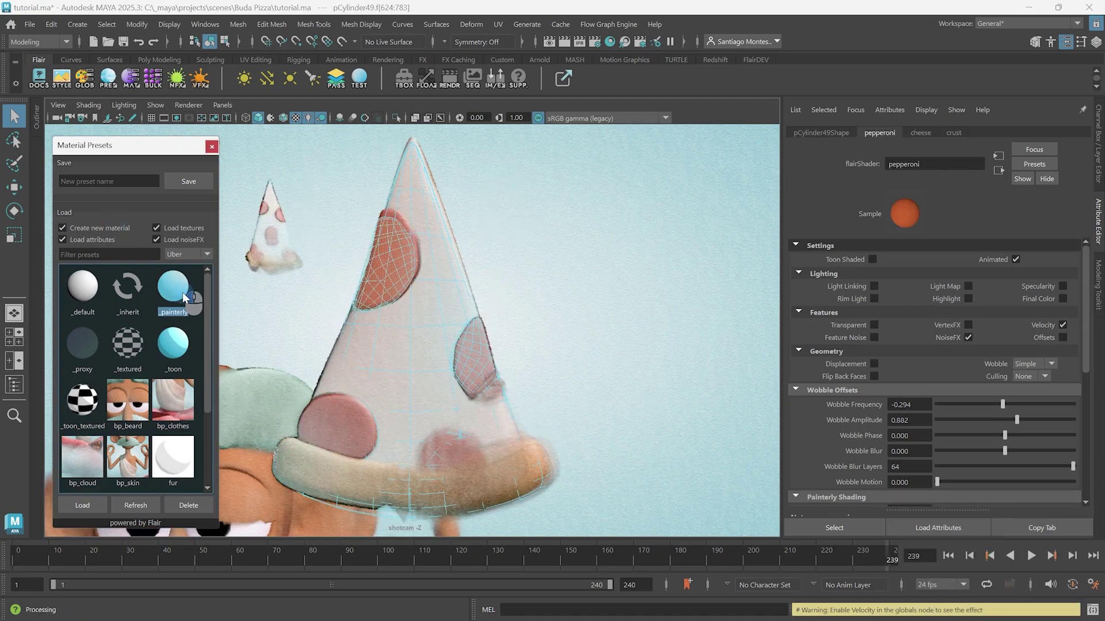
# Load _painterly onto the pepperoni and _proxy onto the proxy sphere.
pyautogui.doubleClick(181, 292)
pyautogui.click(102, 229)
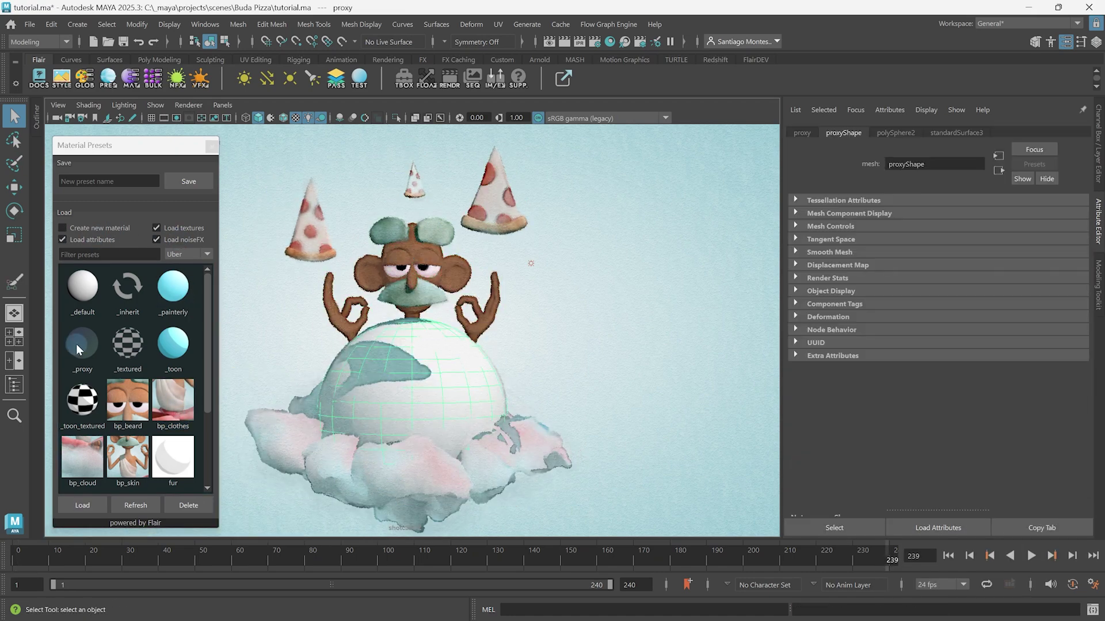
pyautogui.doubleClick(78, 343)
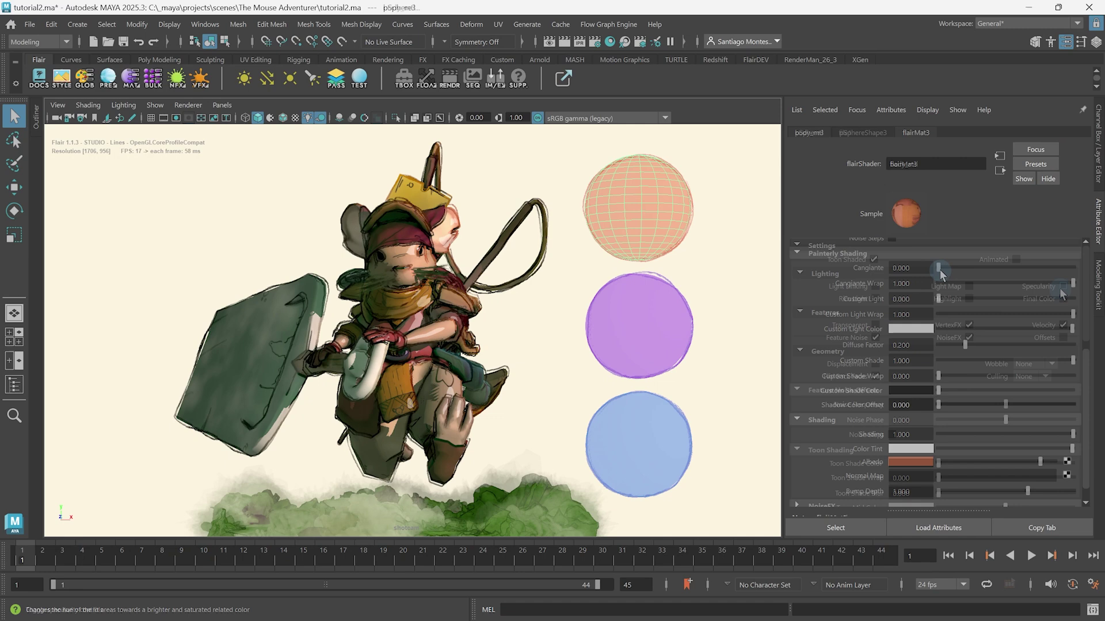
# Check the painted spheres' and mouse body's Painterly Shading, then play the animation with Alt+V.
pyautogui.click(688, 320)
pyautogui.click(688, 442)
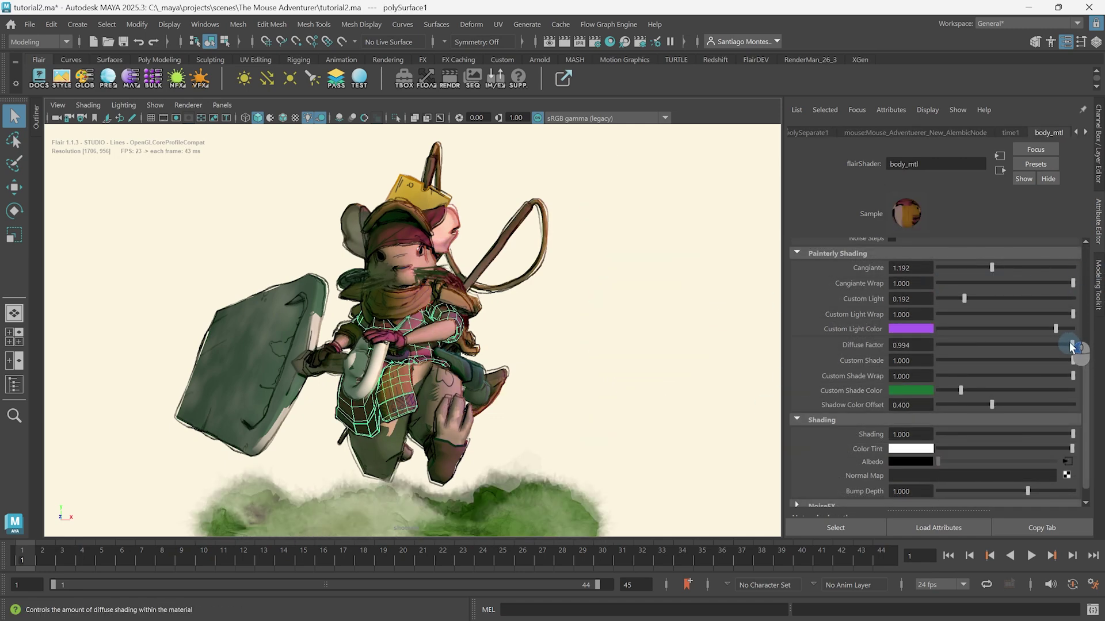
pyautogui.click(894, 344)
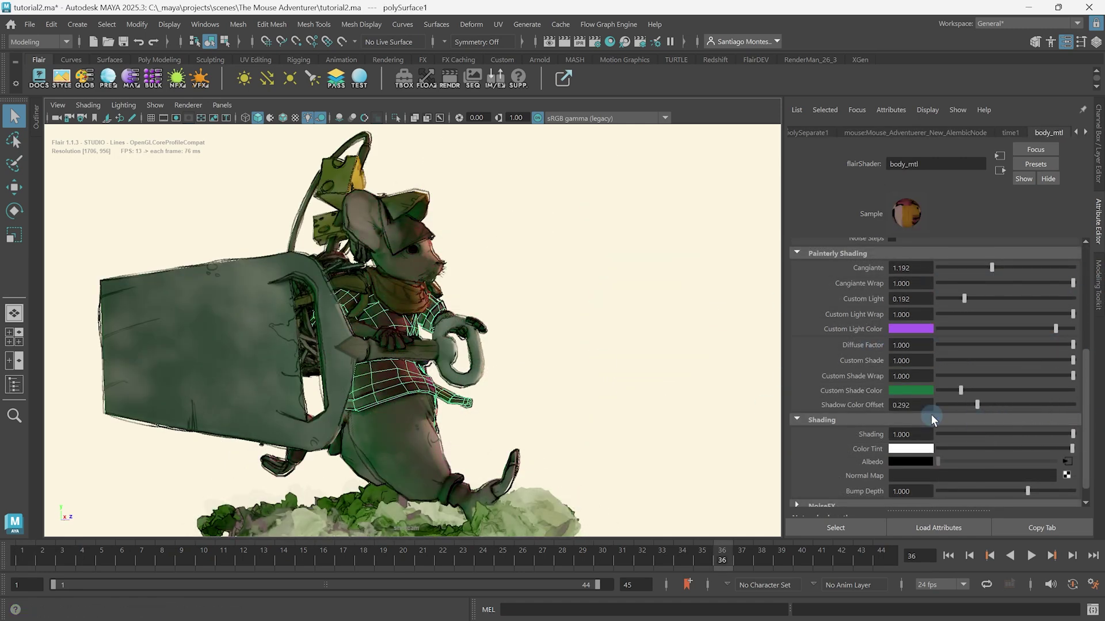
pyautogui.click(598, 362)
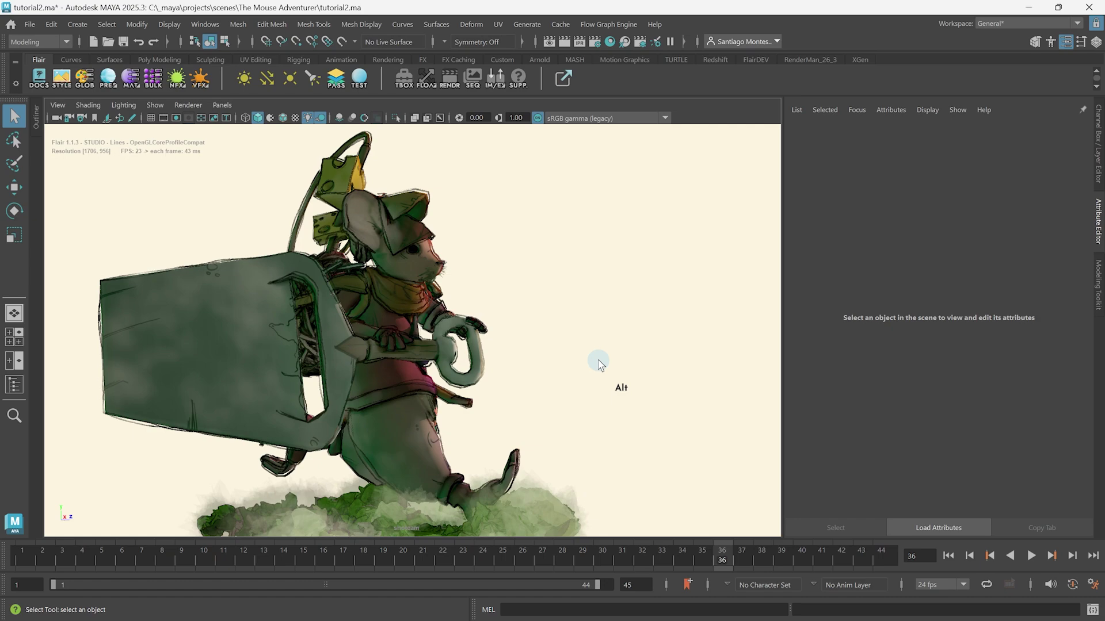
pyautogui.hotkey('alt', 'v')
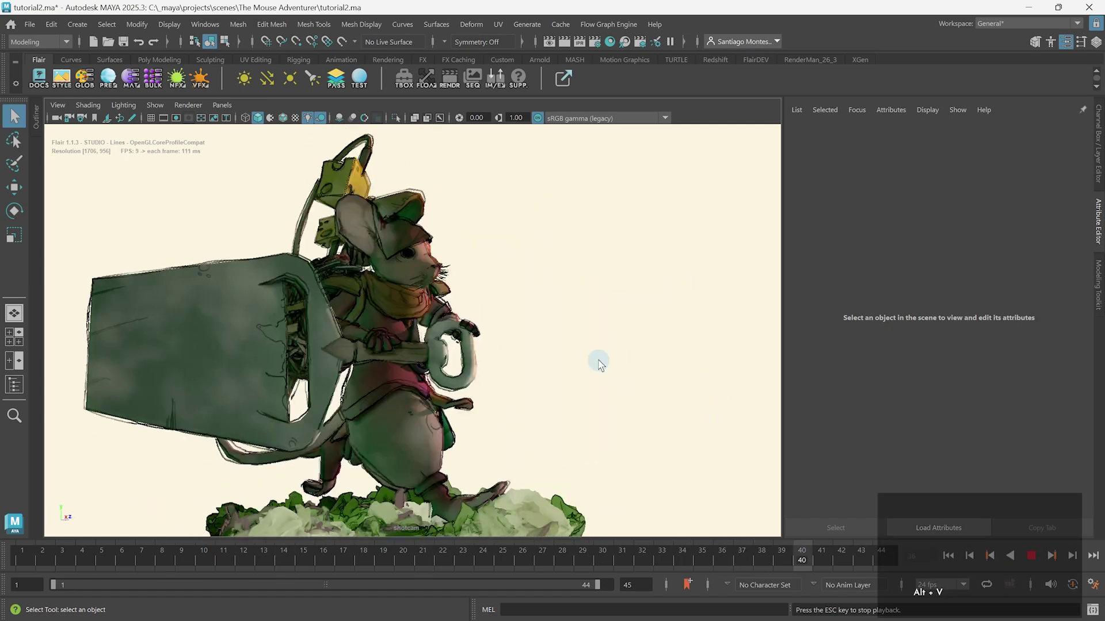